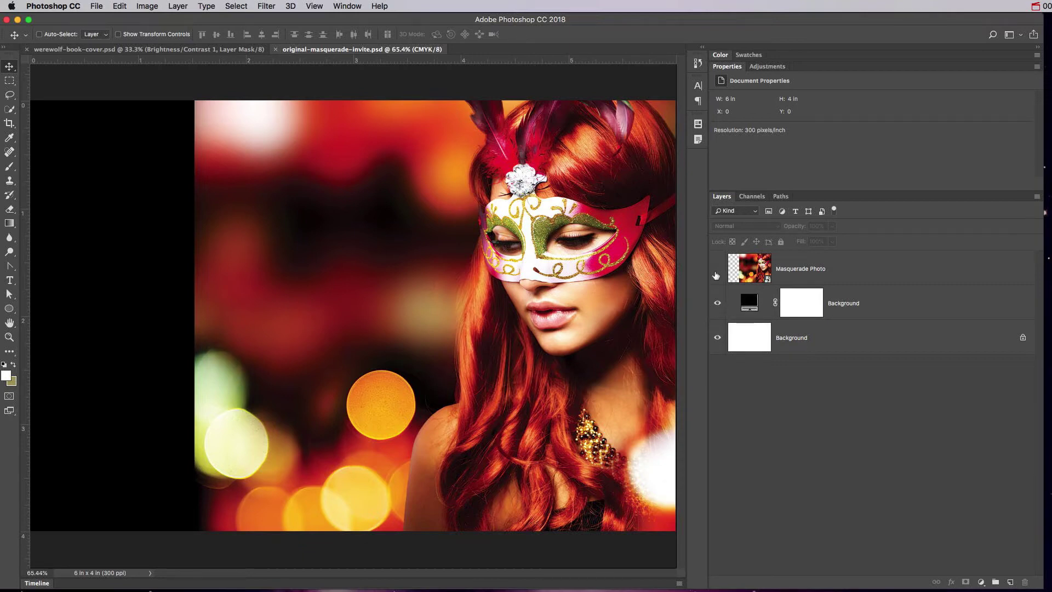
- Toggle the visibility of the Masquerade Photo layer and the black Background fill layer to inspect the document's layer stack
left_click(717, 268)
left_click(717, 304)
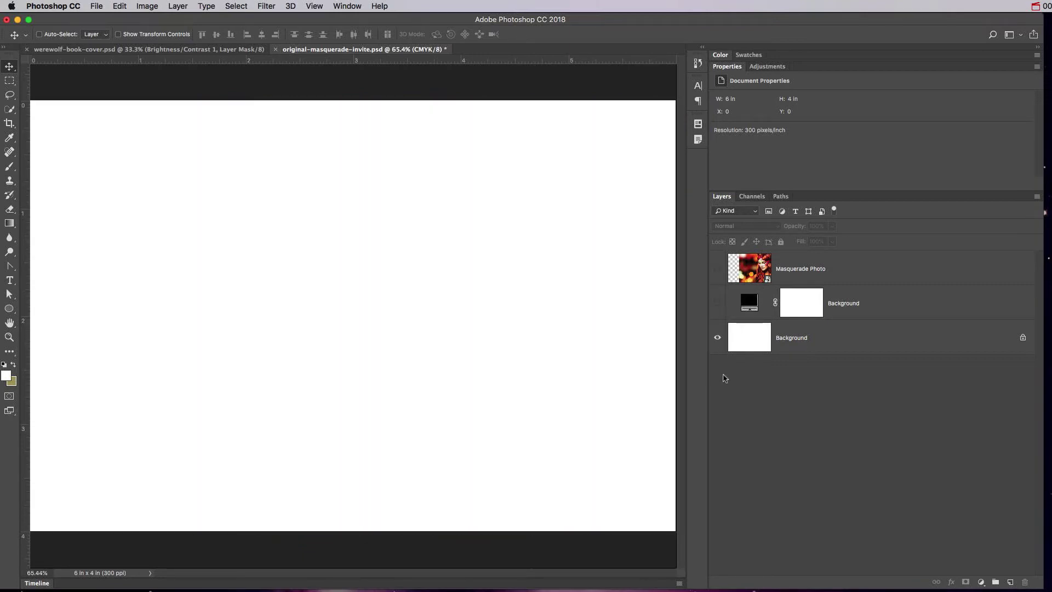
left_click(717, 303)
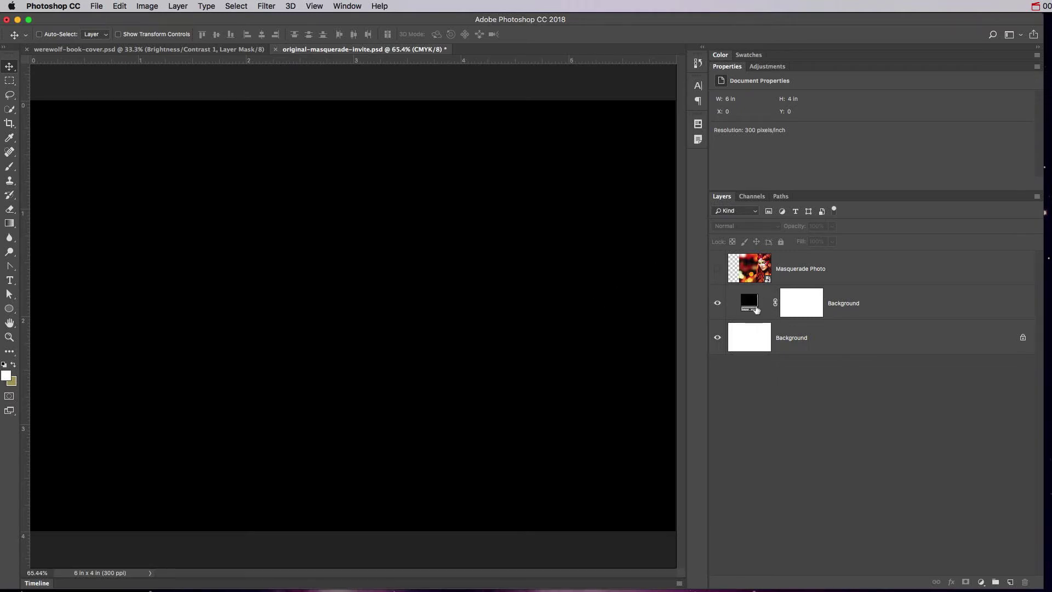
left_click(717, 269)
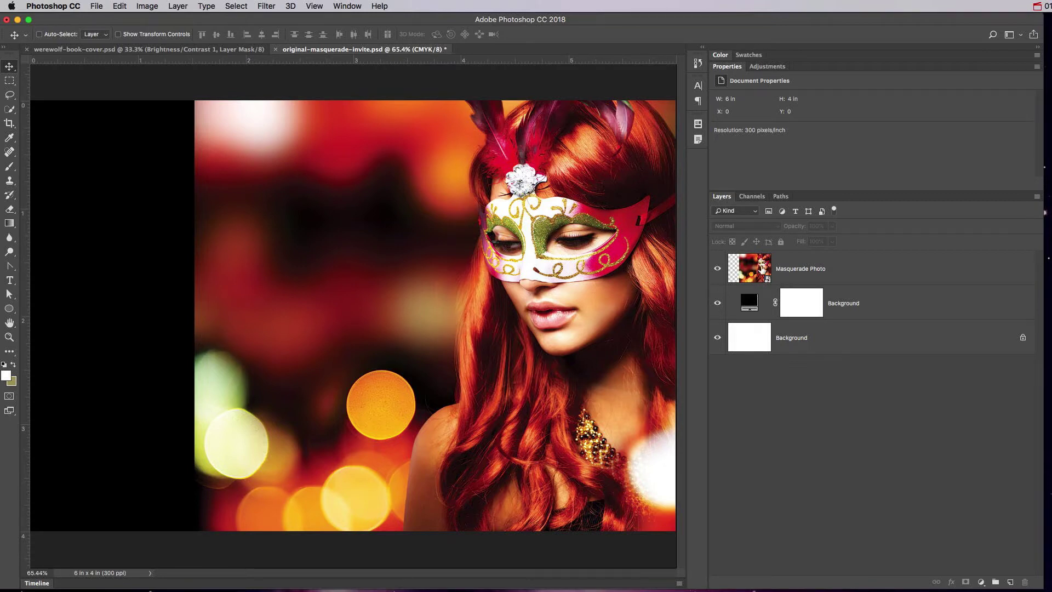
- Add a single layer mask to the Masquerade Photo layer and paint a black brush stroke across the photo on it
left_click(759, 270)
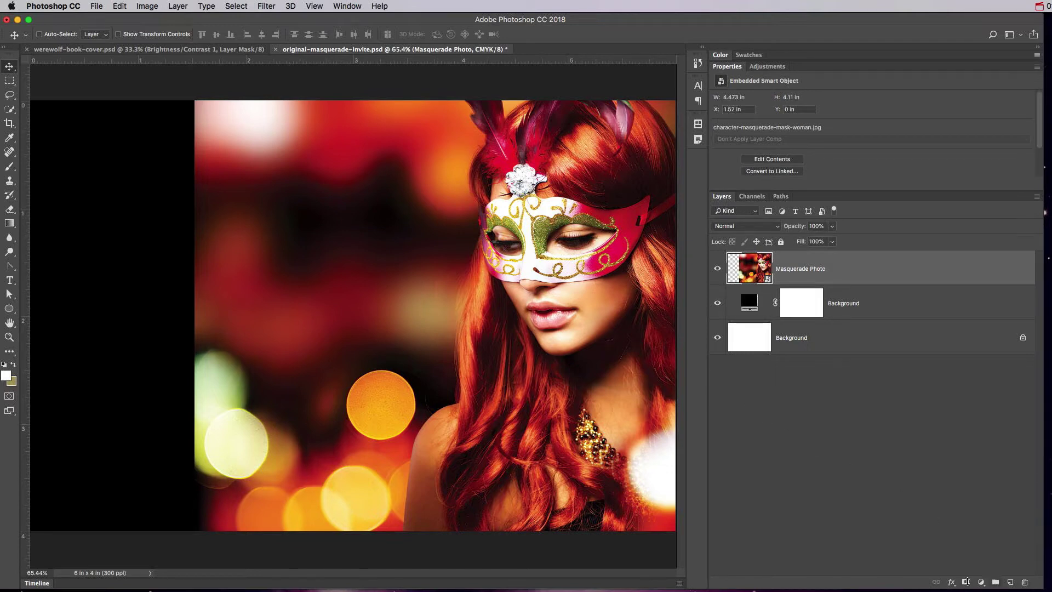
double_click(966, 582)
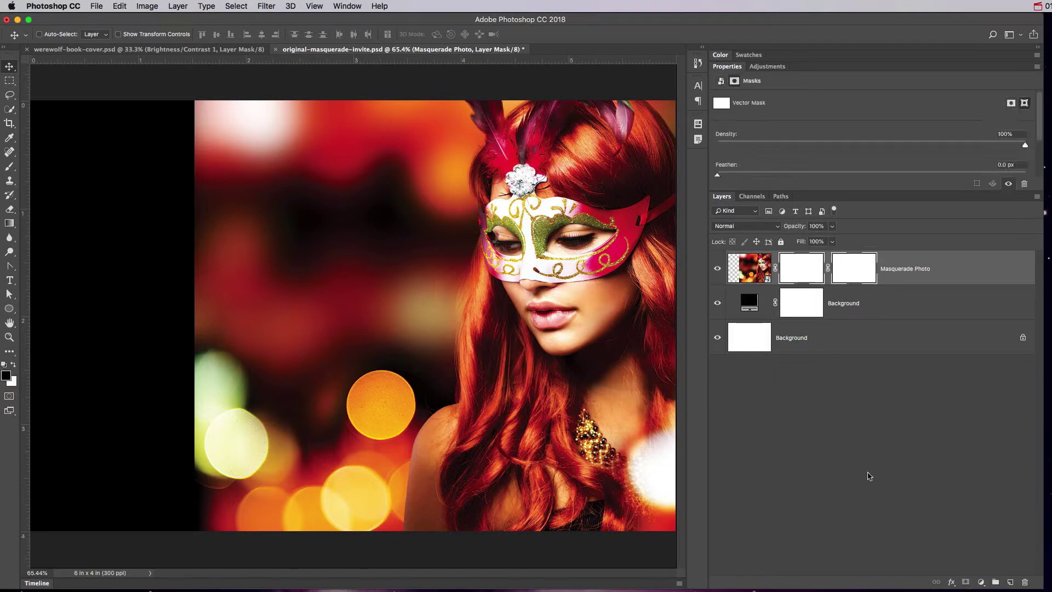
key("super+z")
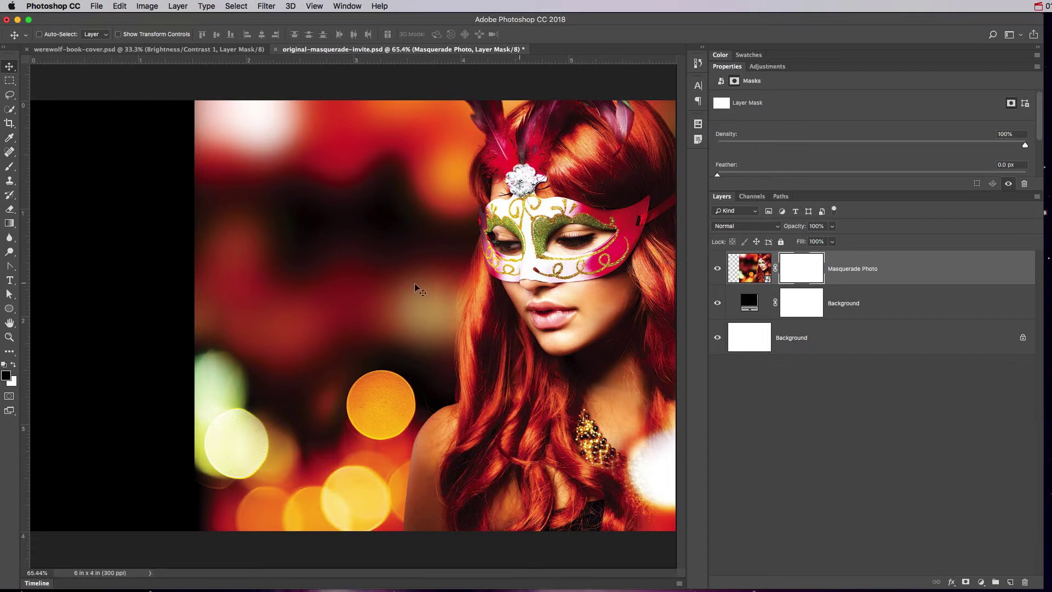
left_click(10, 167)
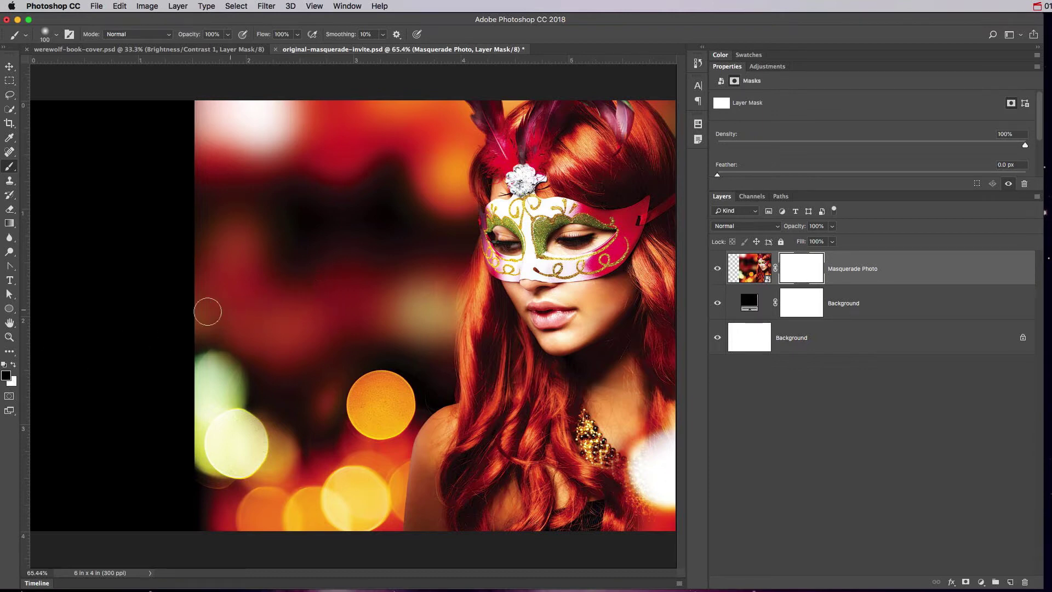
left_click_drag(195, 310, 679, 290)
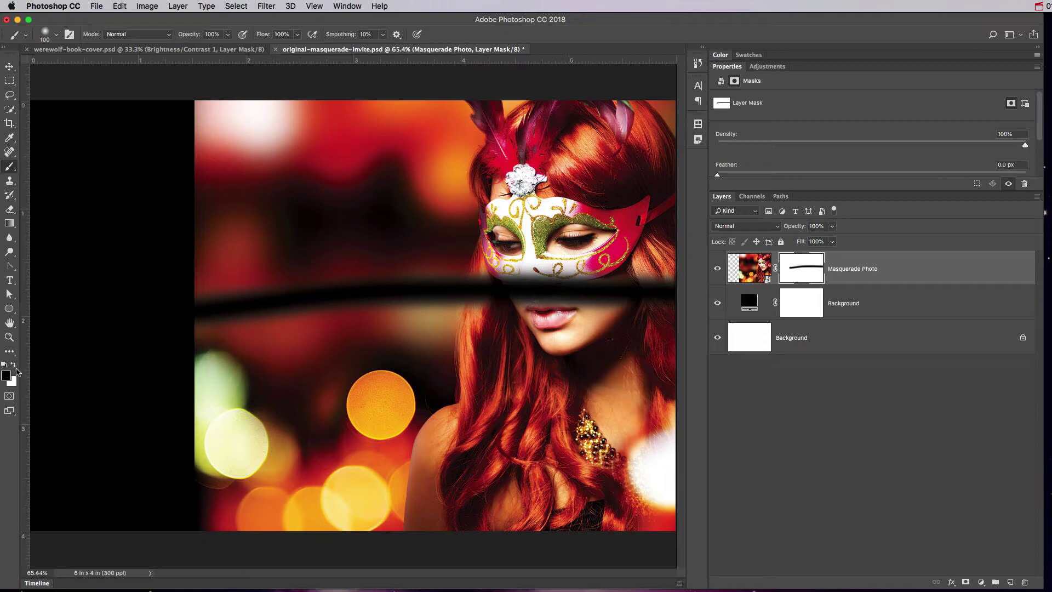
- Paint the hidden stripe back in white with the brush enlarged to 400 px and delete the Masquerade Photo layer mask
left_click(13, 364)
mouse_move(249, 307)
left_mouse_down()
mouse_move(536, 280)
mouse_move(682, 291)
left_mouse_up()
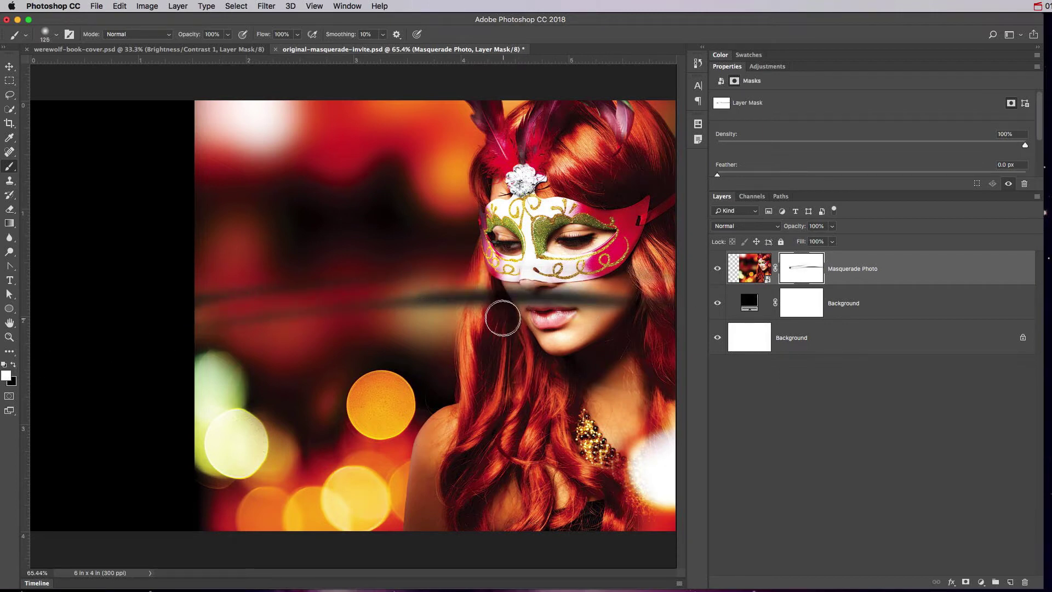
key("bracketright")
key("bracketright")
key("bracketright")
key("bracketright")
key("bracketright")
key("bracketright")
key("bracketright")
left_click_drag(183, 329, 674, 320)
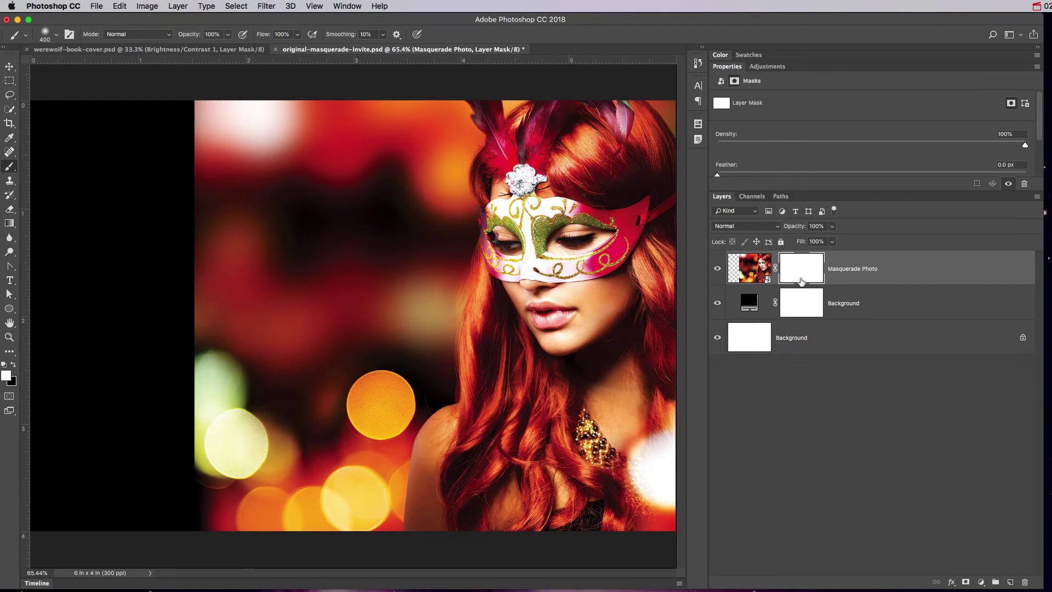
right_click(786, 281)
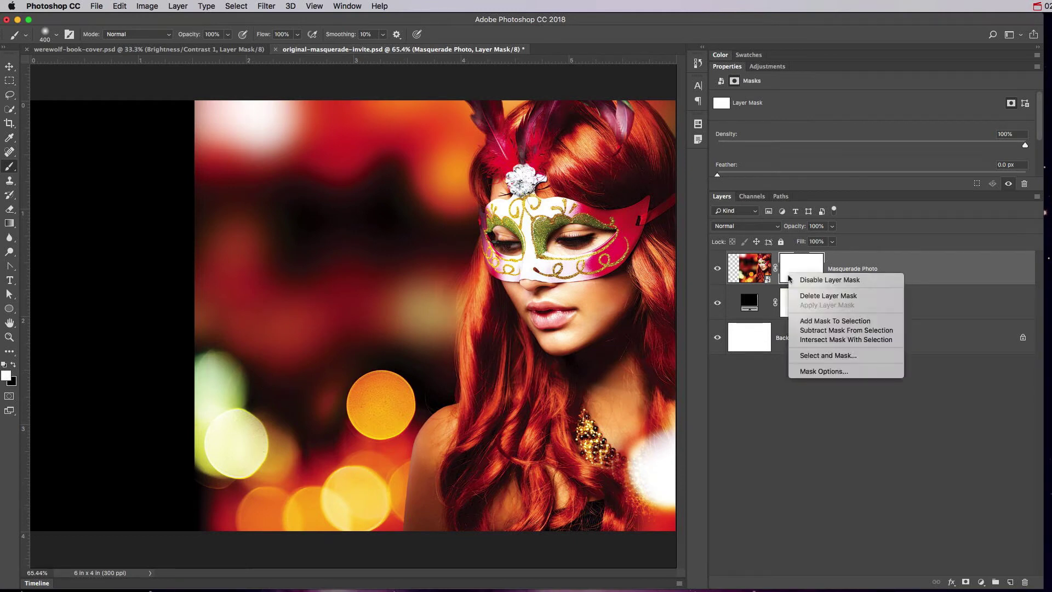
left_click(814, 296)
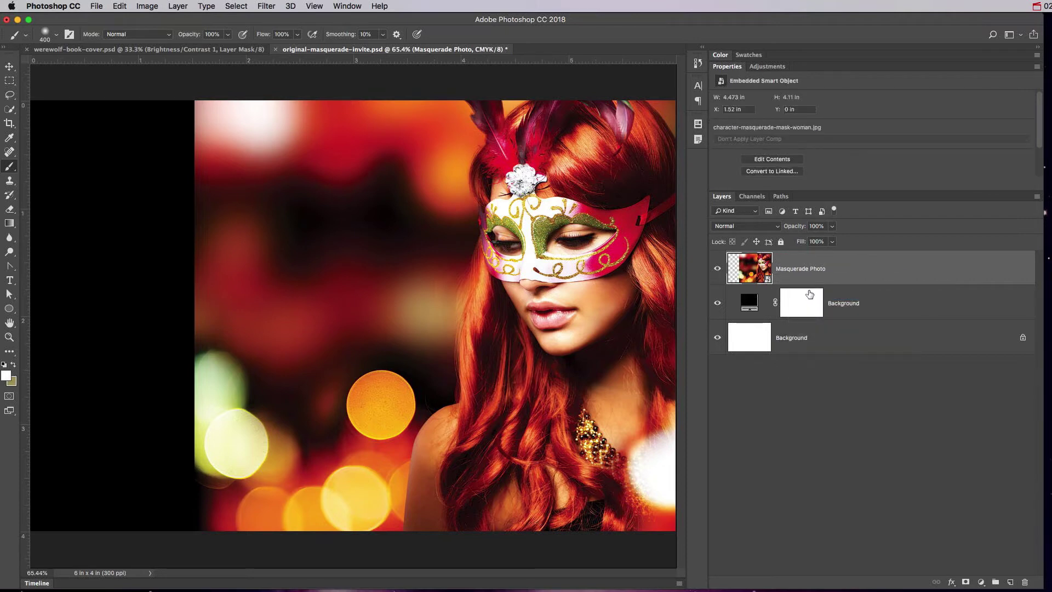
- Check which color mode the document uses and which adjustments are available in it
left_click(767, 67)
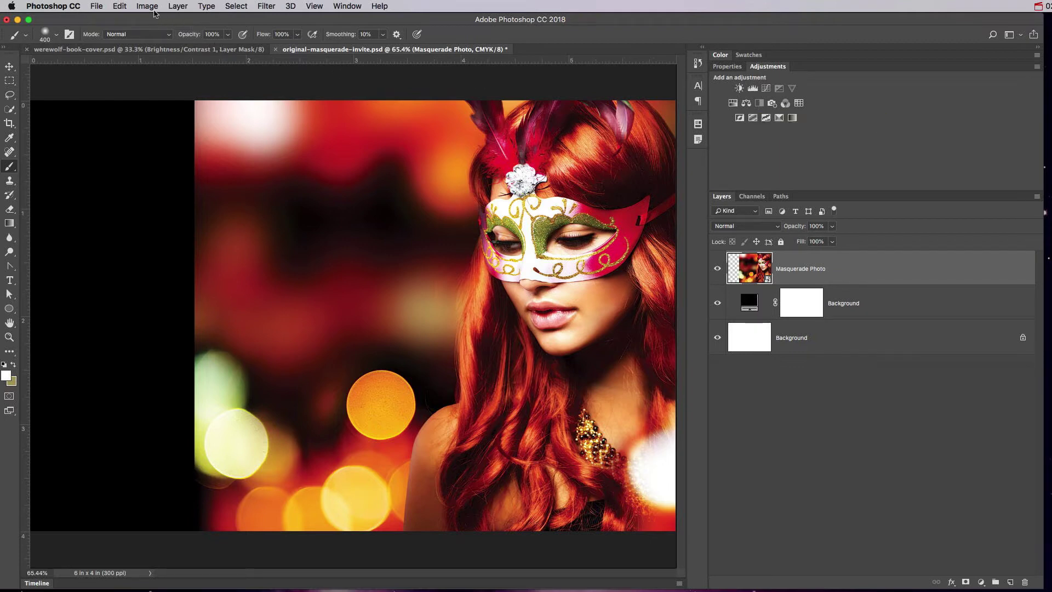
left_click(148, 6)
mouse_move(163, 23)
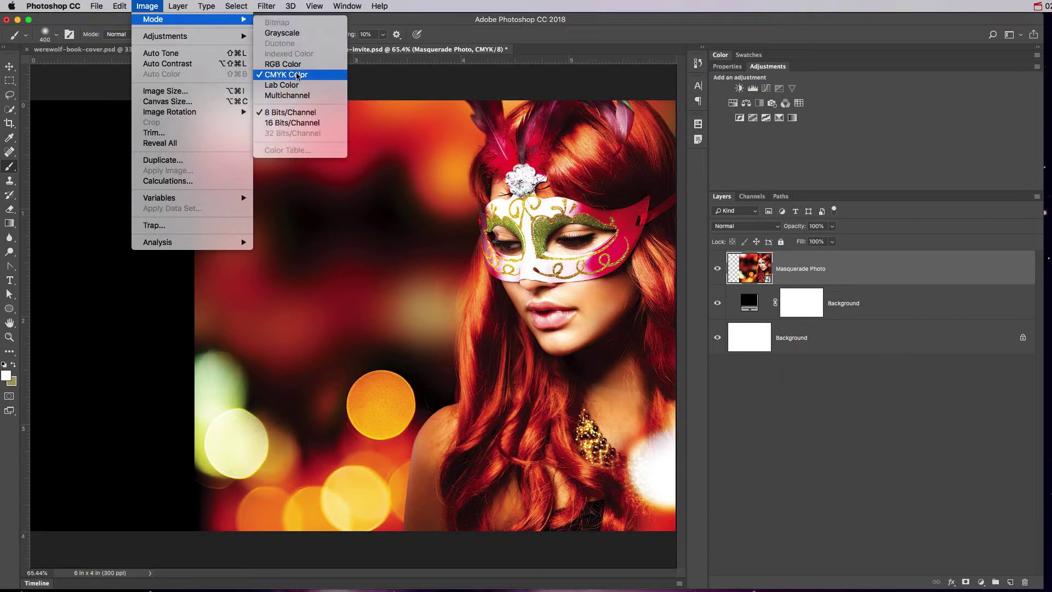
left_click(474, 33)
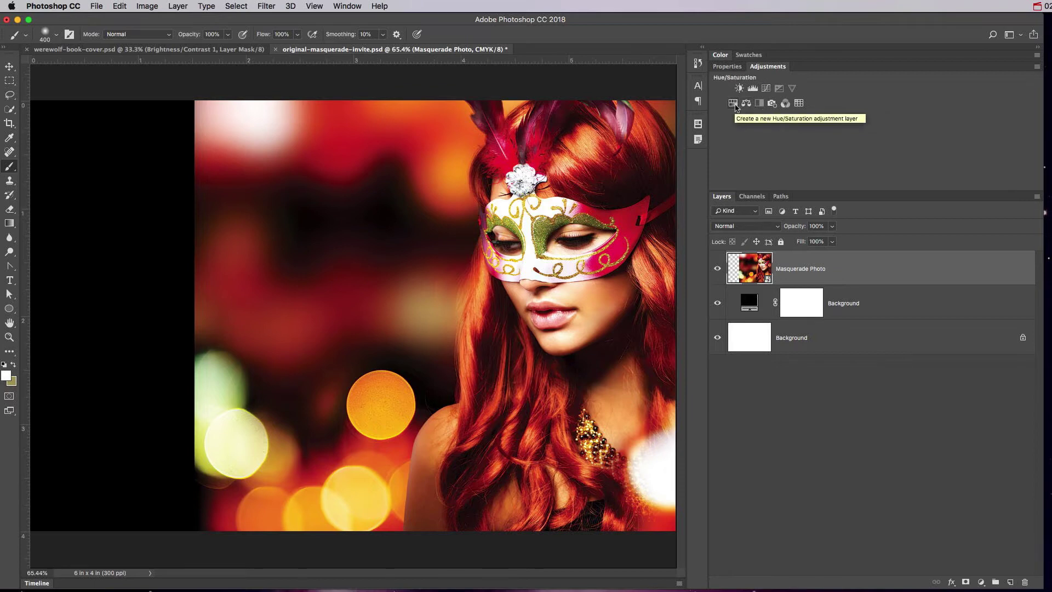
- Try a Hue/Saturation adjustment layer with saturation at -100 above the Masquerade Photo and delete it
left_click(732, 103)
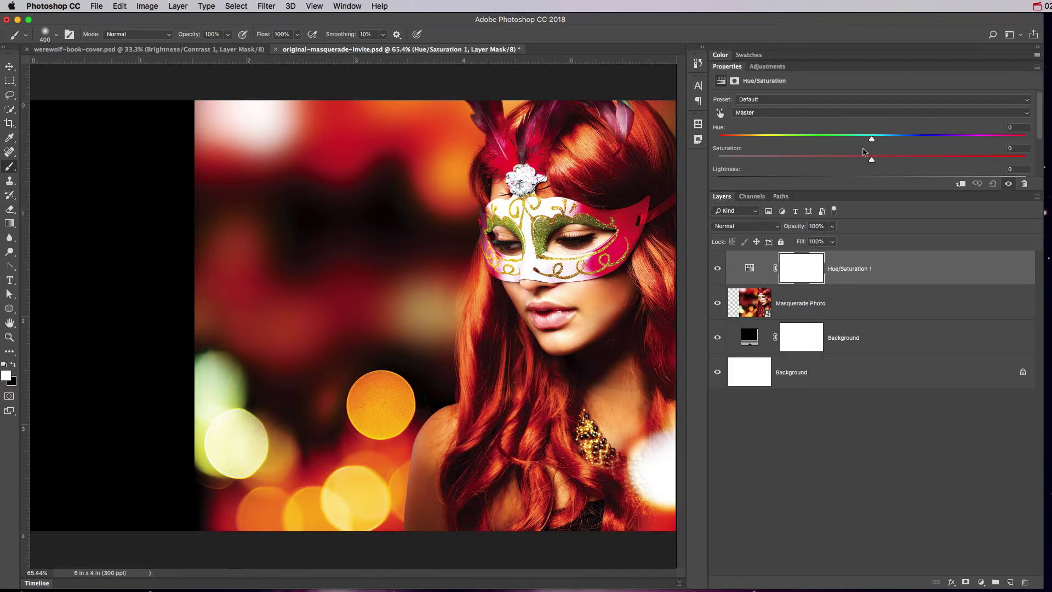
left_click_drag(872, 160, 706, 163)
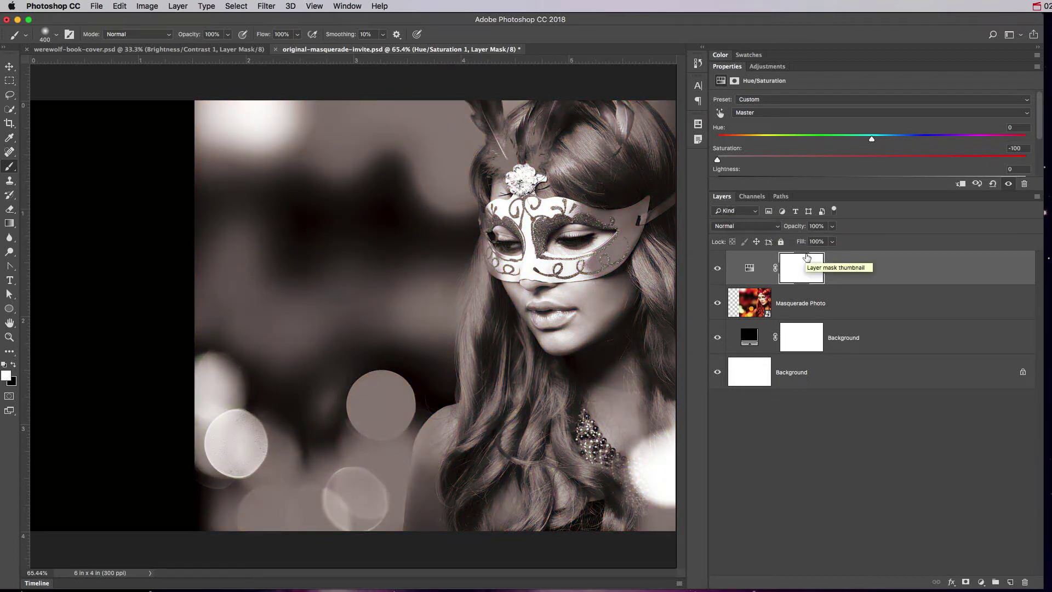
left_click_drag(903, 268, 1023, 580)
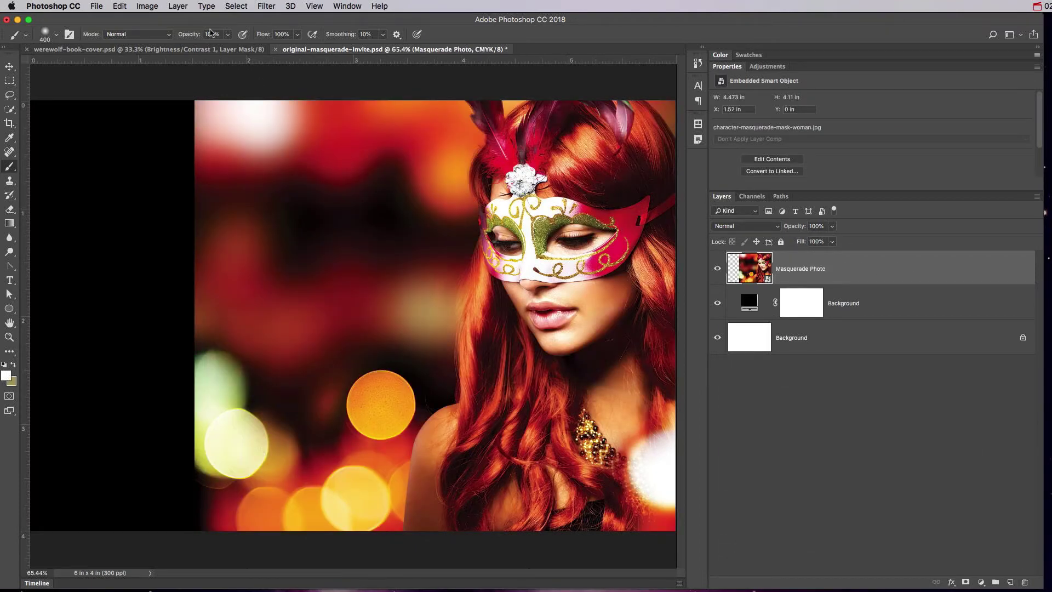
- Convert the document to RGB Color mode without flattening the layers or rasterizing the smart object
left_click(159, 7)
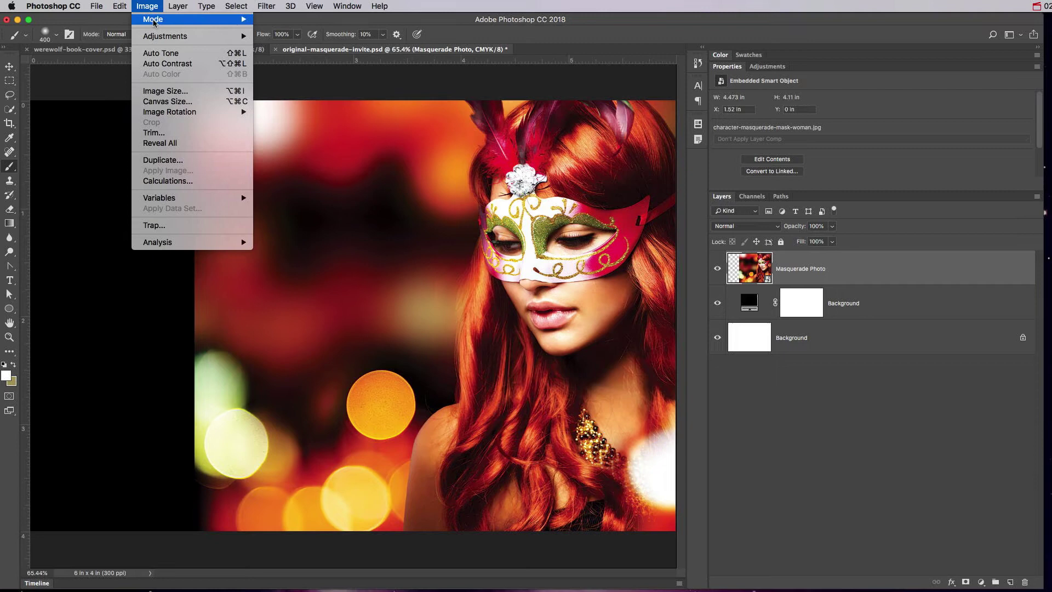
mouse_move(154, 22)
left_click(314, 65)
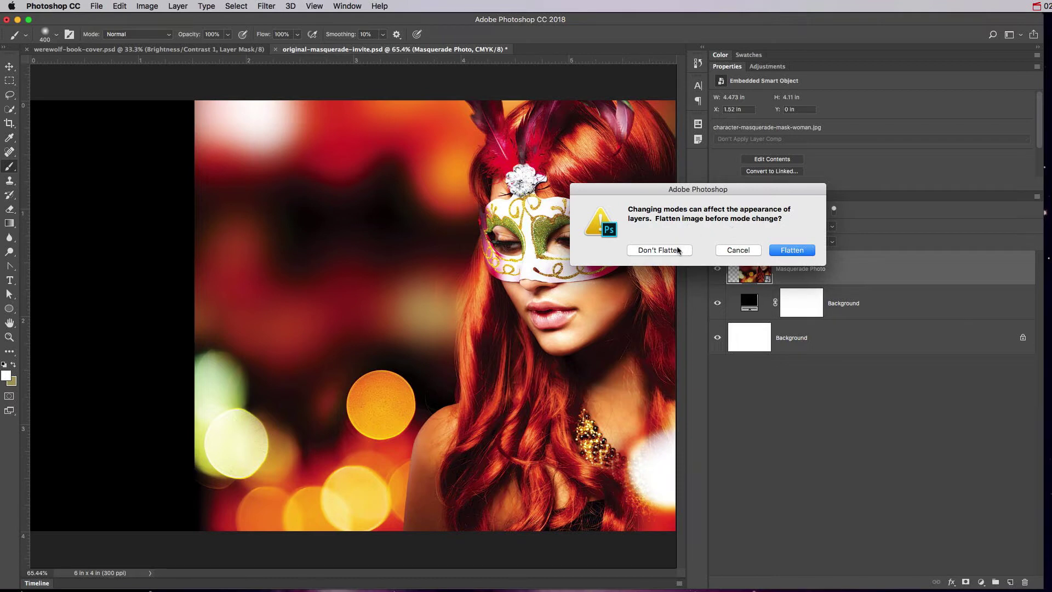
left_click(678, 250)
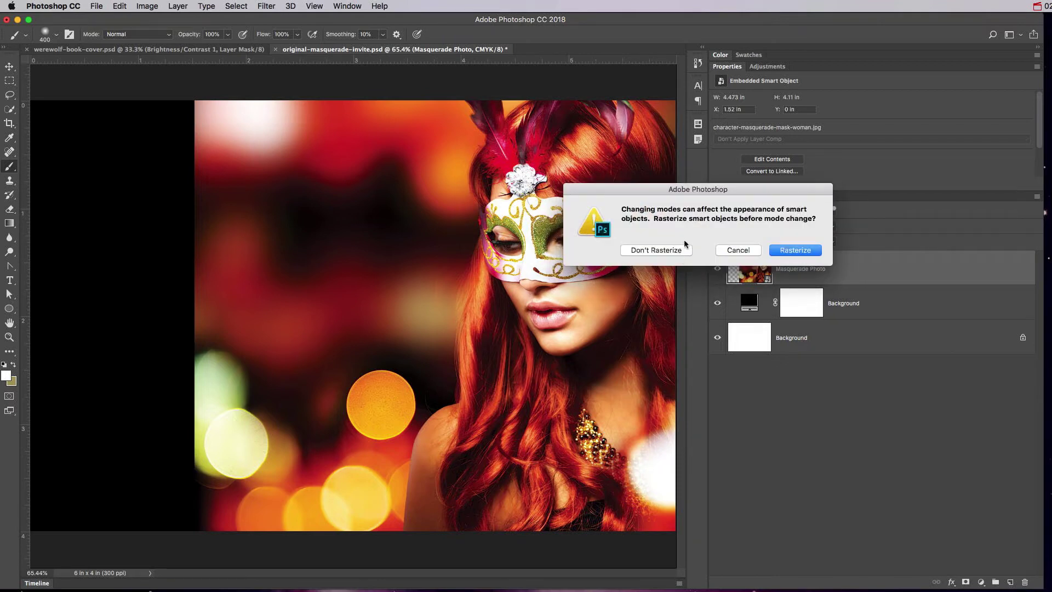
left_click(677, 251)
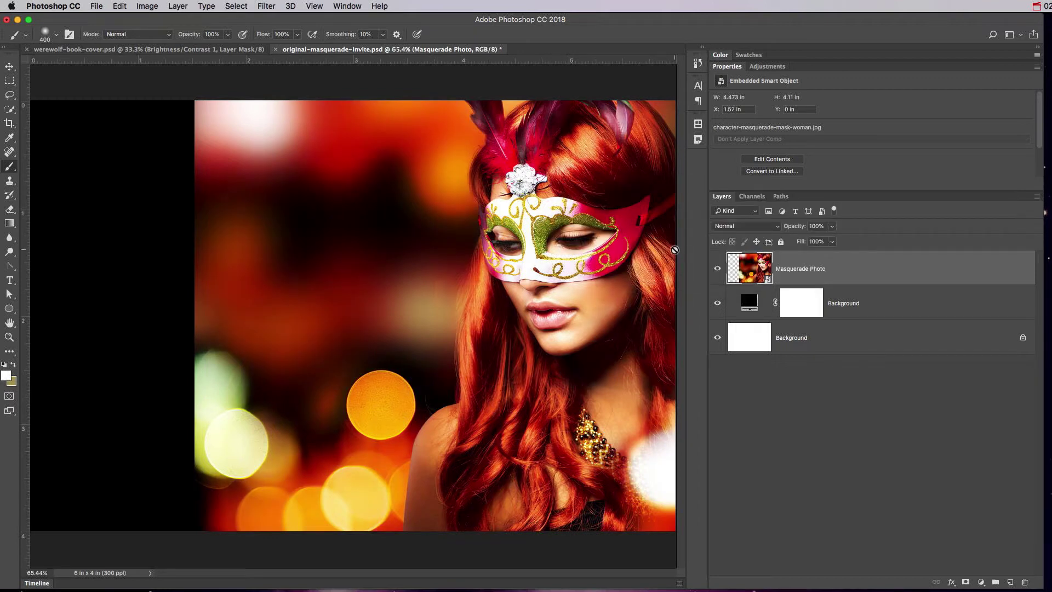
- Add a Black & White adjustment layer above the Masquerade Photo and enlarge the area showing its color settings
left_click(757, 69)
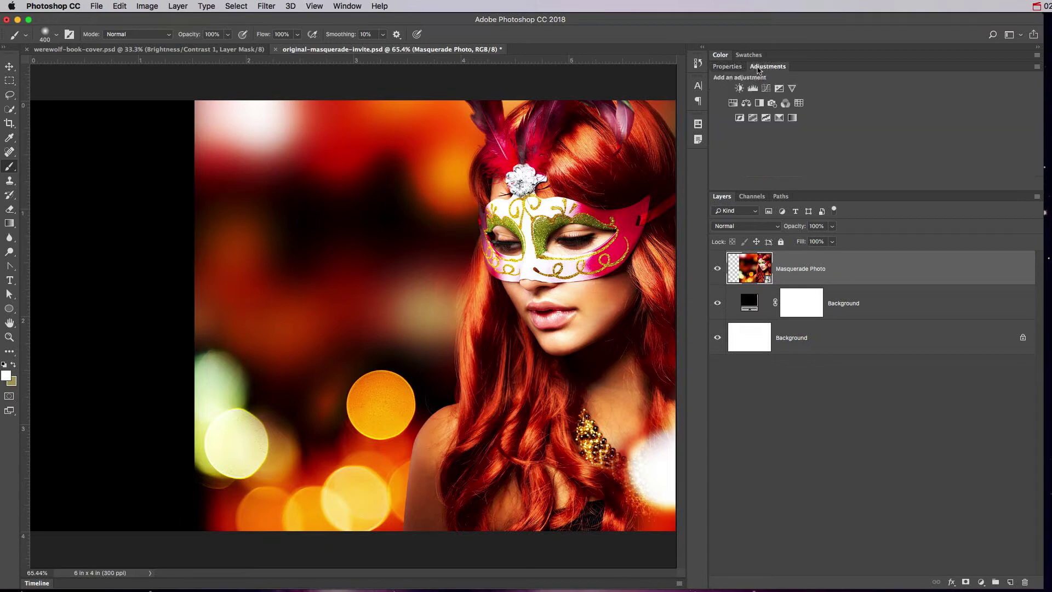
left_click(759, 103)
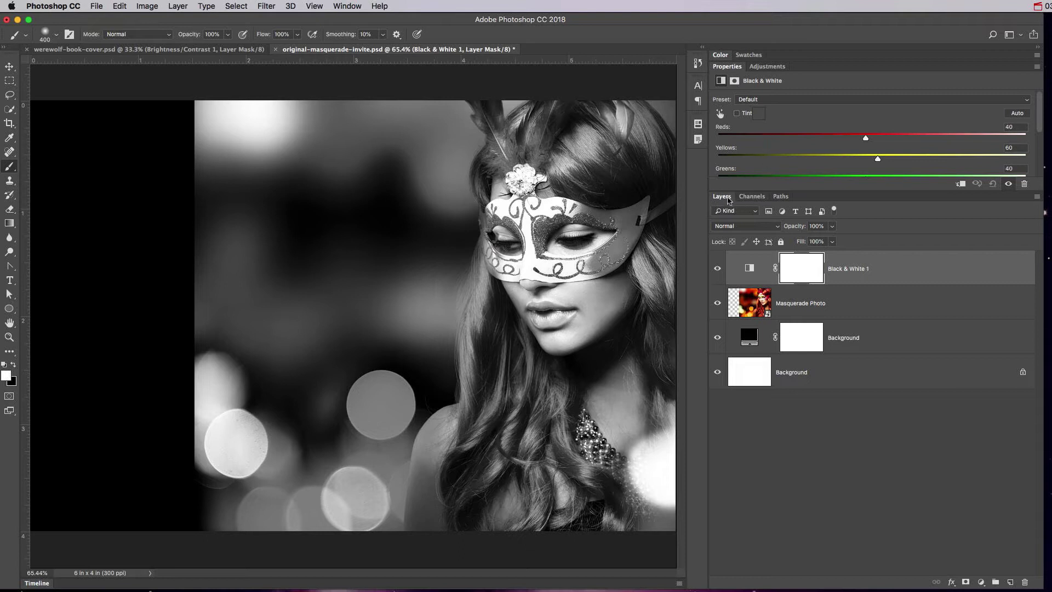
left_click_drag(729, 190, 741, 317)
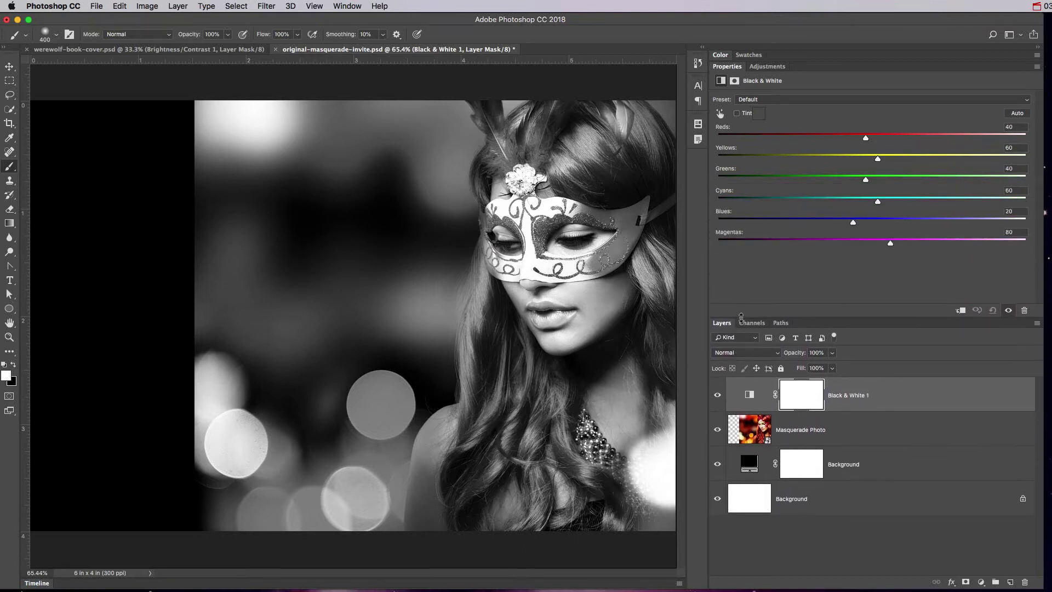
- Set the Black & White adjustment to Reds 55, Yellows 92, Greens 44, Blues 25 and Magentas 36
left_click_drag(865, 138, 899, 167)
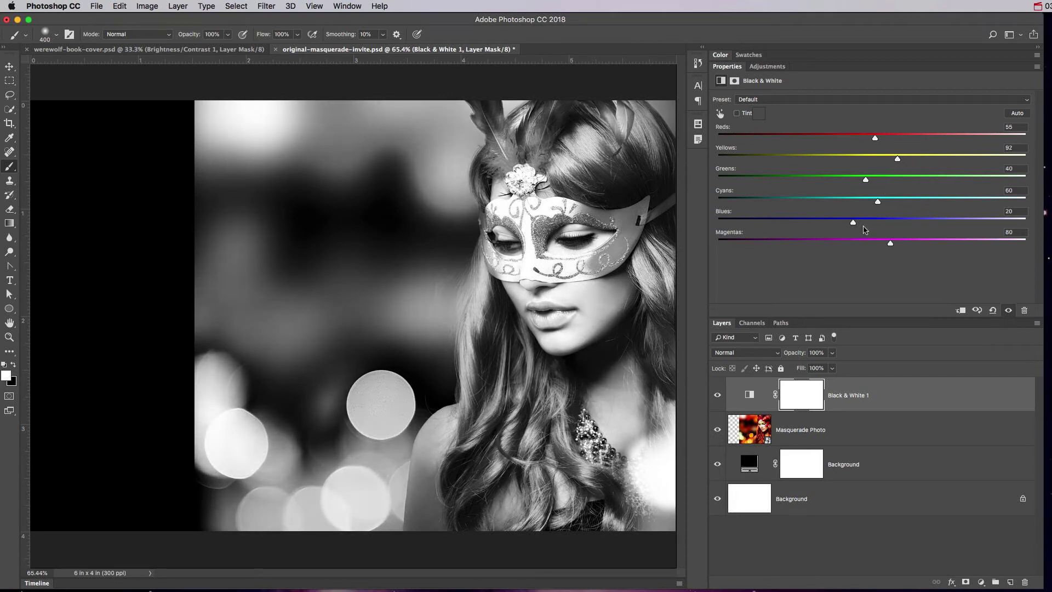
left_click_drag(841, 223, 865, 228)
mouse_move(857, 185)
left_mouse_down()
mouse_move(822, 184)
mouse_move(900, 185)
mouse_move(867, 185)
left_mouse_up()
left_click_drag(891, 245, 864, 256)
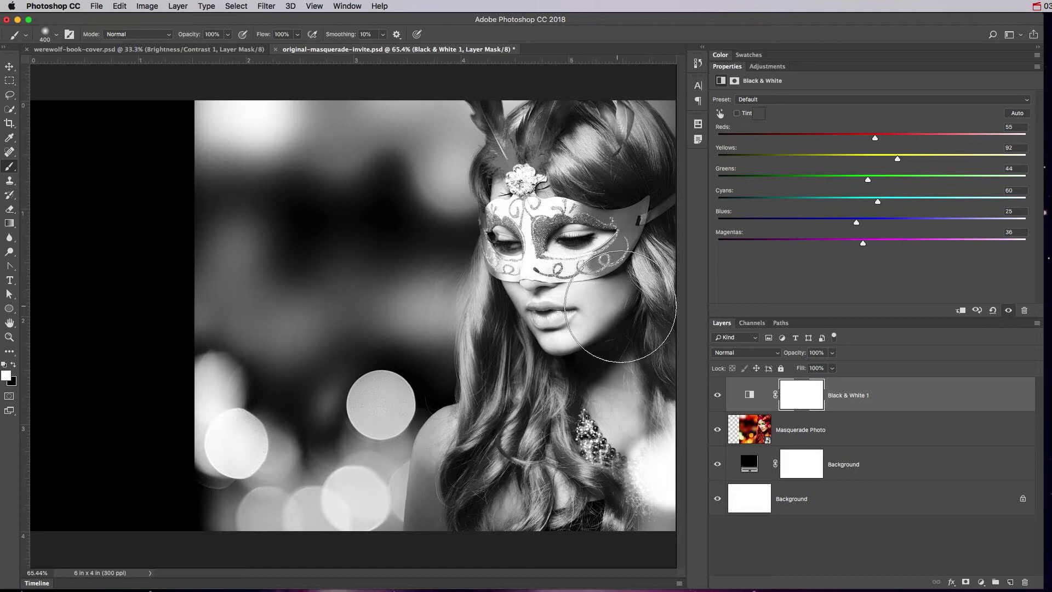
- Target the Black & White adjustment's layer mask and make black the foreground color
left_click(805, 398)
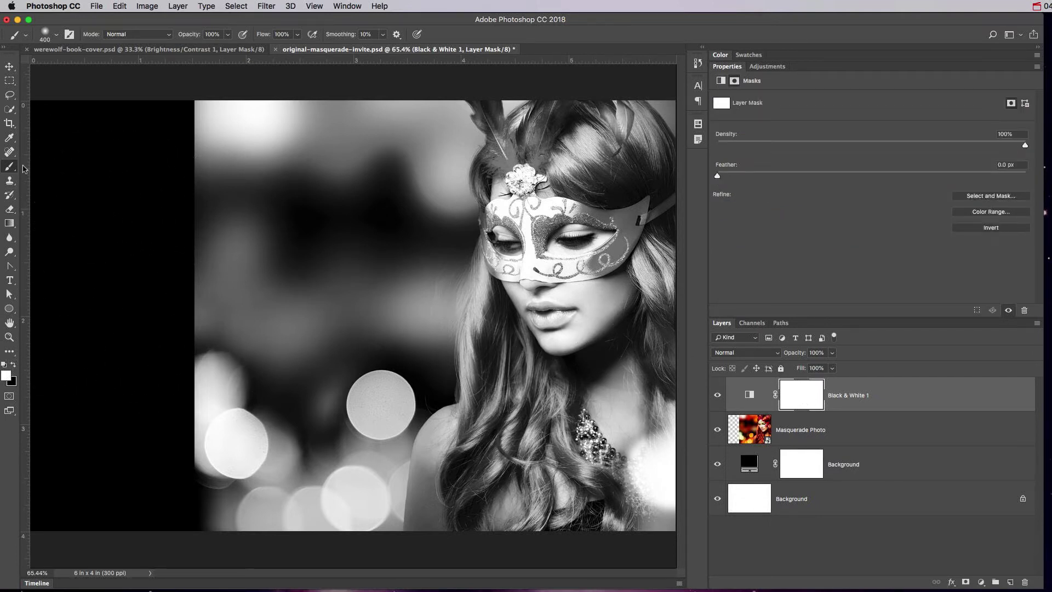
left_click(16, 365)
- Try a black brush stroke across the photo on the Black & White mask and undo it
mouse_move(202, 329)
left_mouse_down()
mouse_move(312, 295)
mouse_move(444, 281)
mouse_move(668, 305)
left_mouse_up()
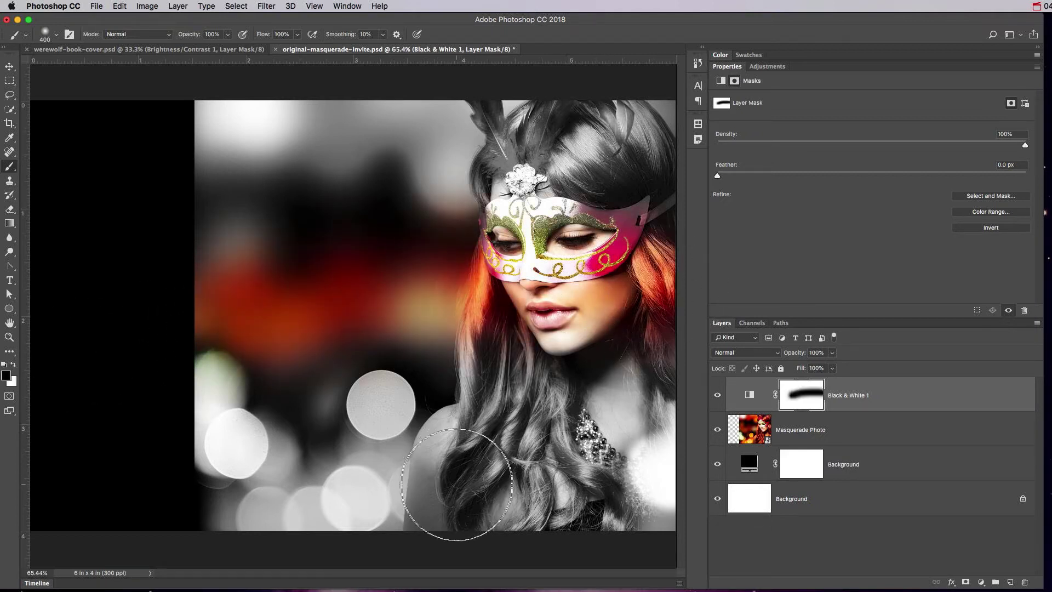
key("super+z")
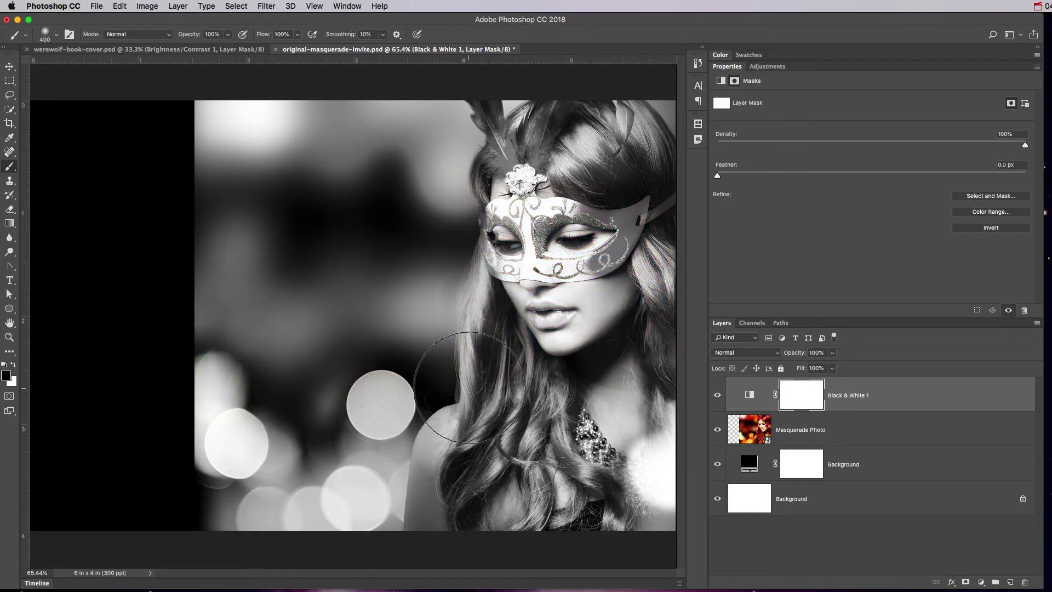
- Try a 400 px black brush at 0% hardness on the Black & White mask over the blurred background, and undo the stroke
key("super+equal")
key("super+r")
key("super+equal")
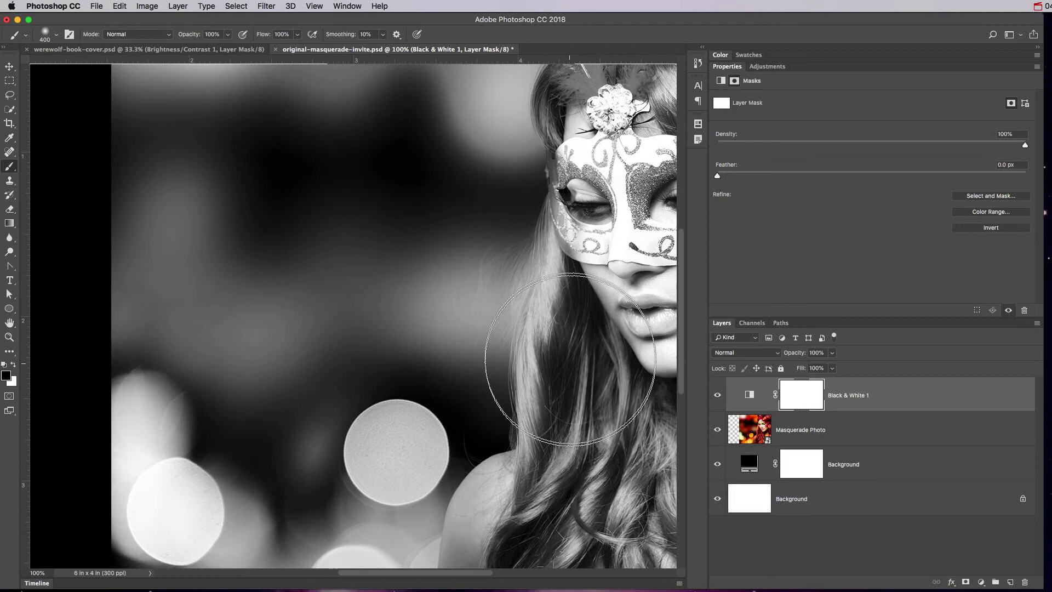
left_click_drag(481, 352, 330, 410)
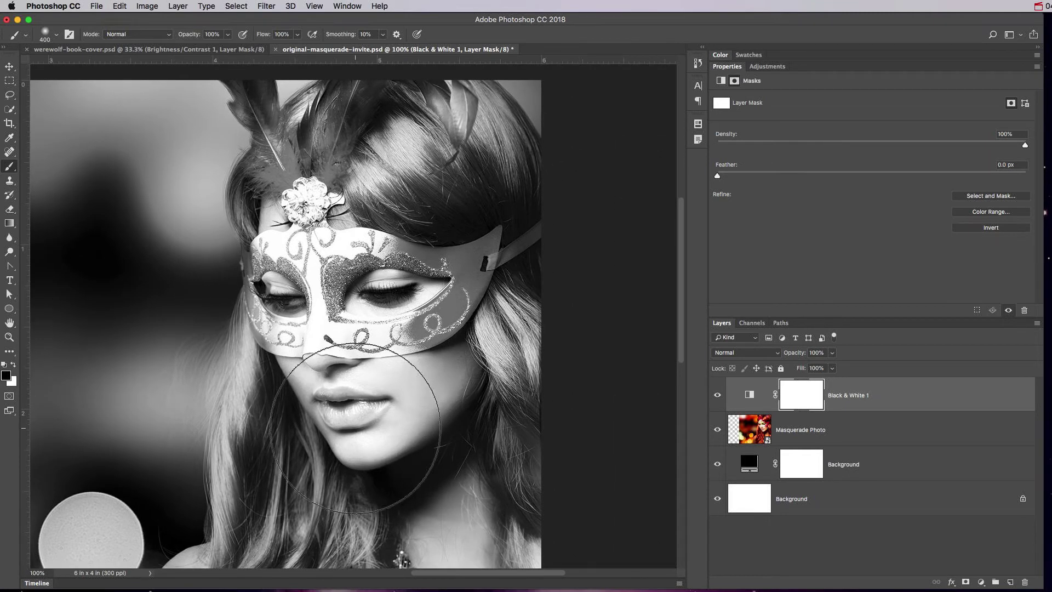
key("super+r")
left_click_drag(325, 373, 368, 411)
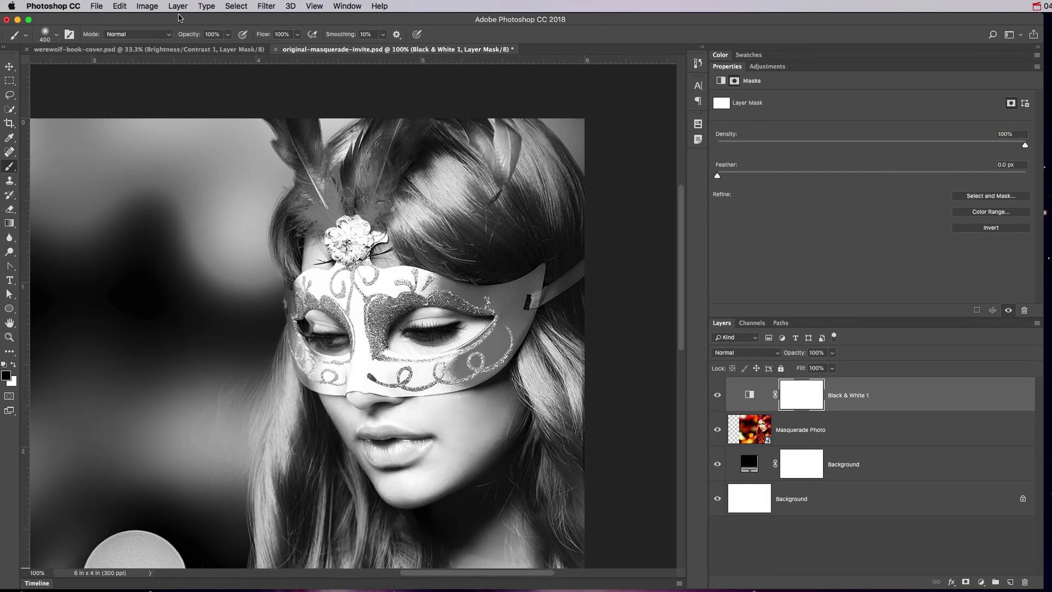
left_click(57, 36)
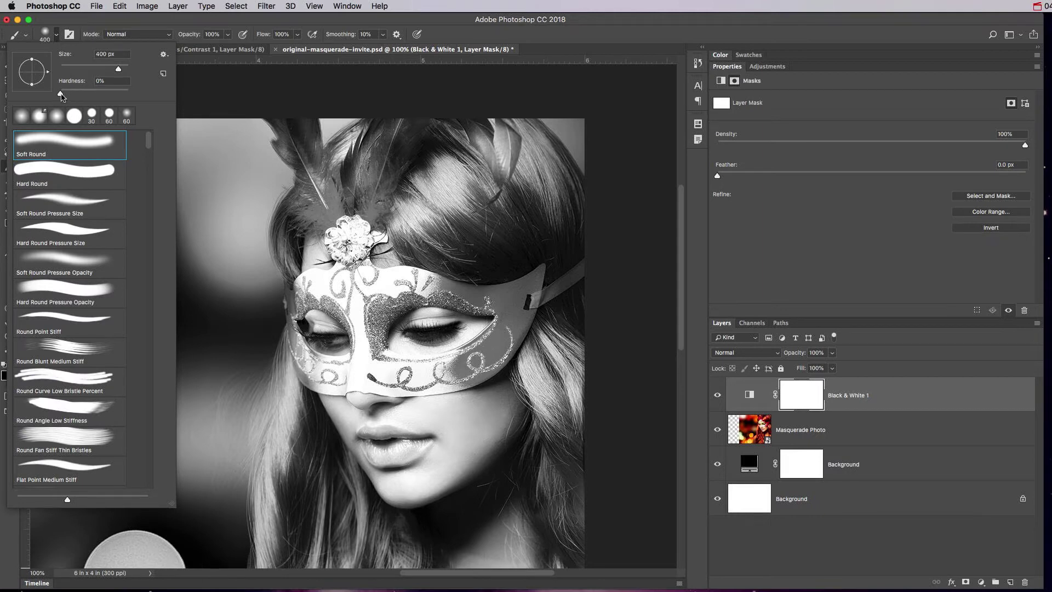
left_click_drag(60, 94, 90, 96)
left_click_drag(67, 96, 61, 94)
key("Return")
left_click_drag(152, 235, 167, 394)
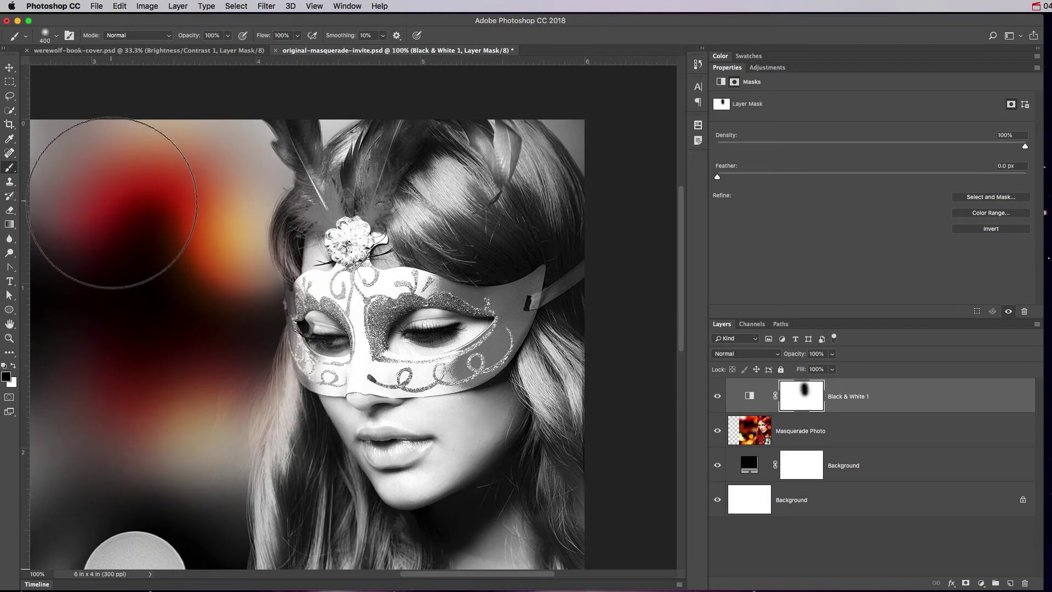
left_click_drag(113, 202, 211, 258)
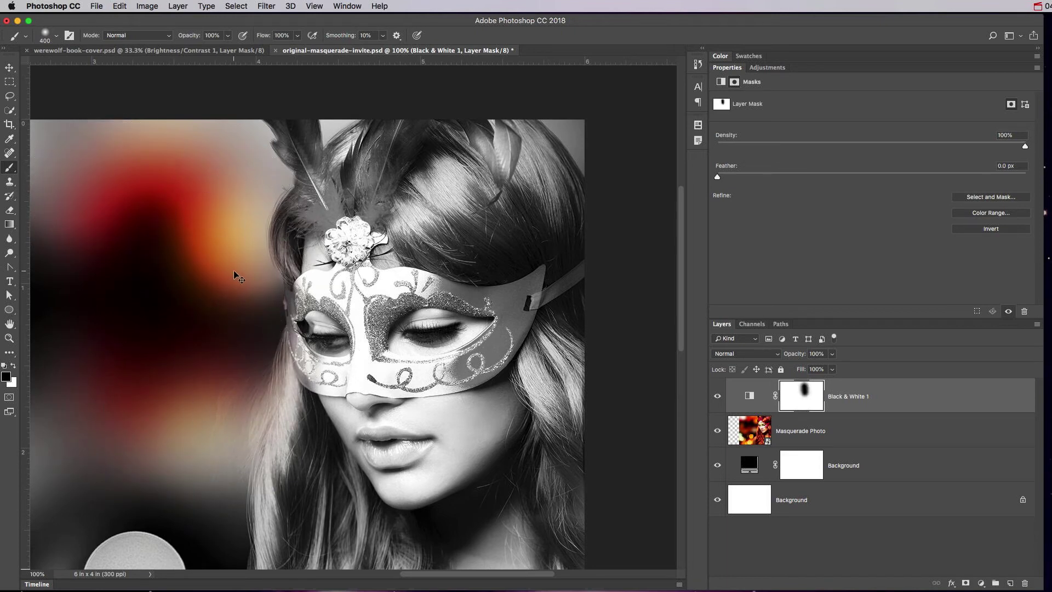
key("super+z")
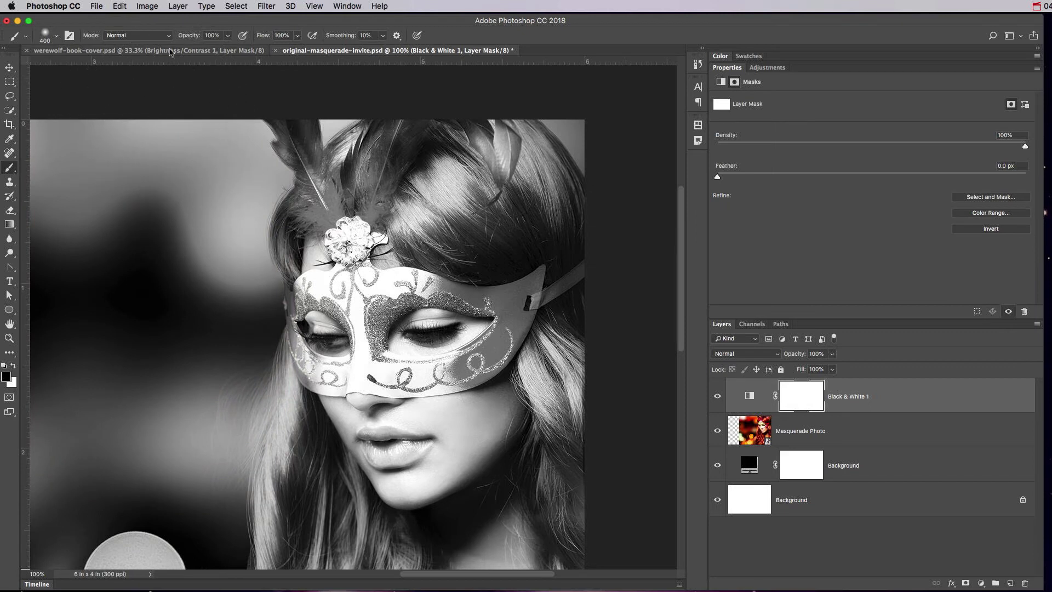
- Try a black stroke with the 400 px brush at maximum hardness beside the woman's face, and undo it
left_click(57, 37)
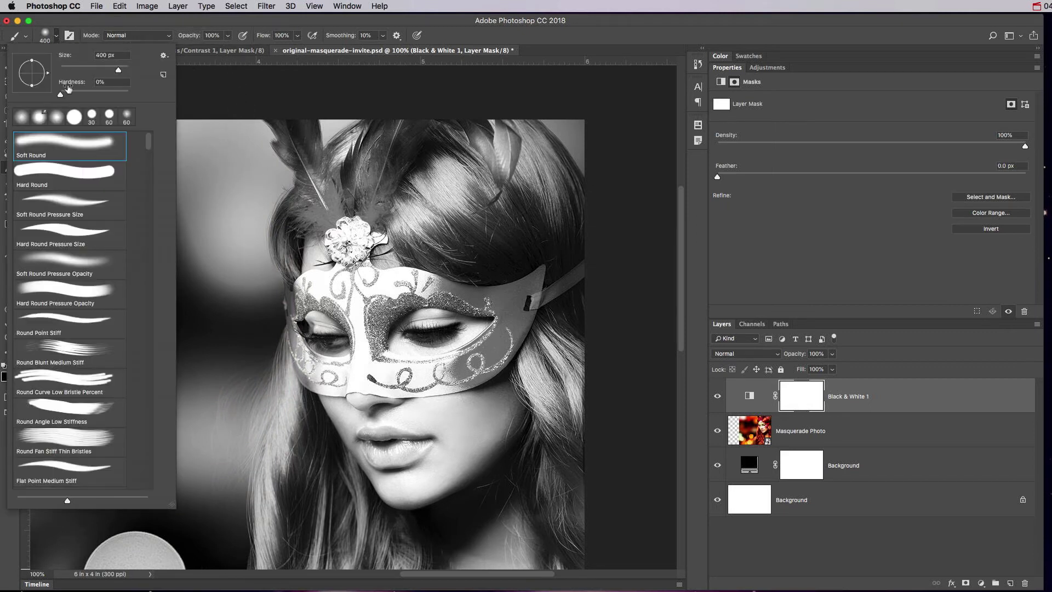
left_click_drag(65, 97, 177, 96)
key("Return")
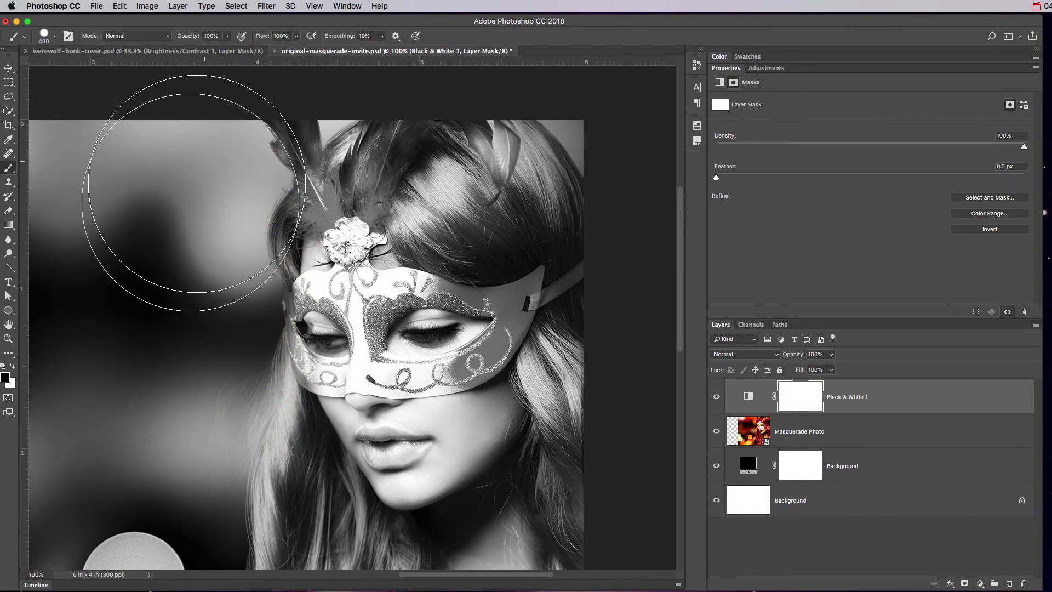
mouse_move(199, 175)
left_mouse_down()
mouse_move(176, 334)
mouse_move(219, 362)
left_mouse_up()
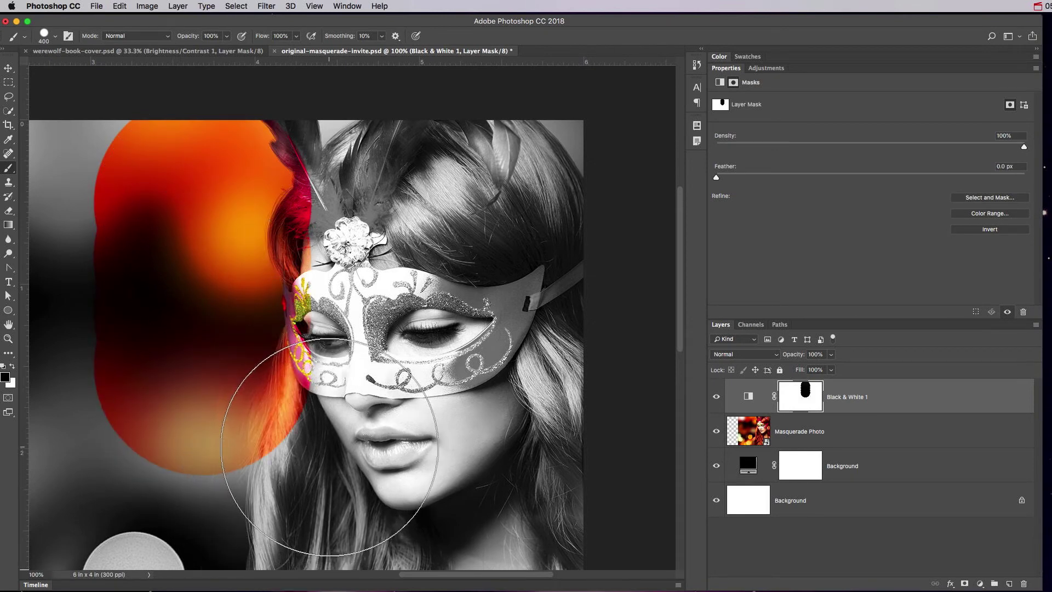
key("super+z")
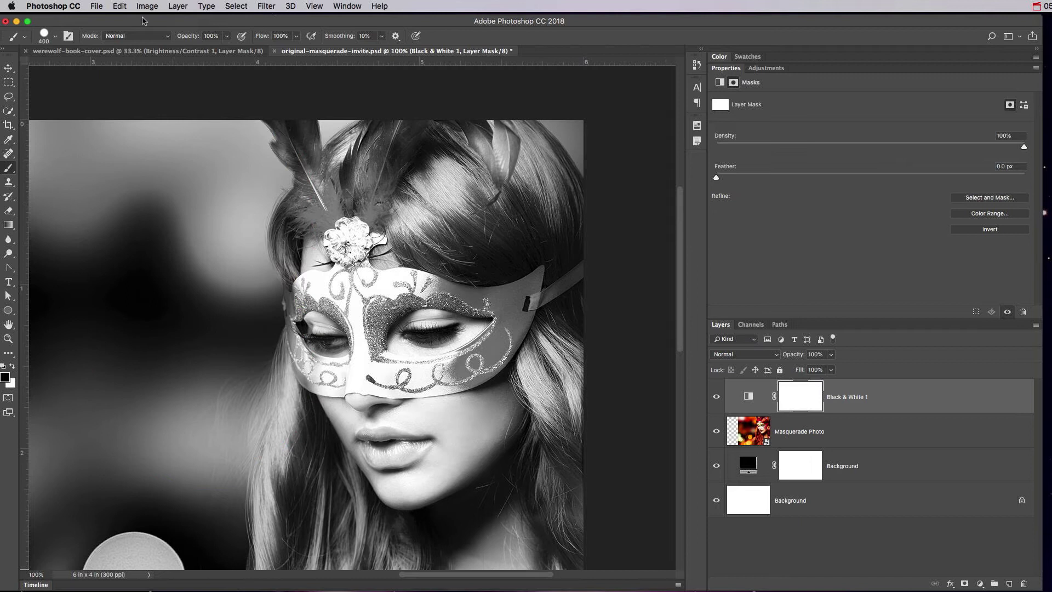
- Set the brush to 46% hardness and 70 px in size
left_click(56, 36)
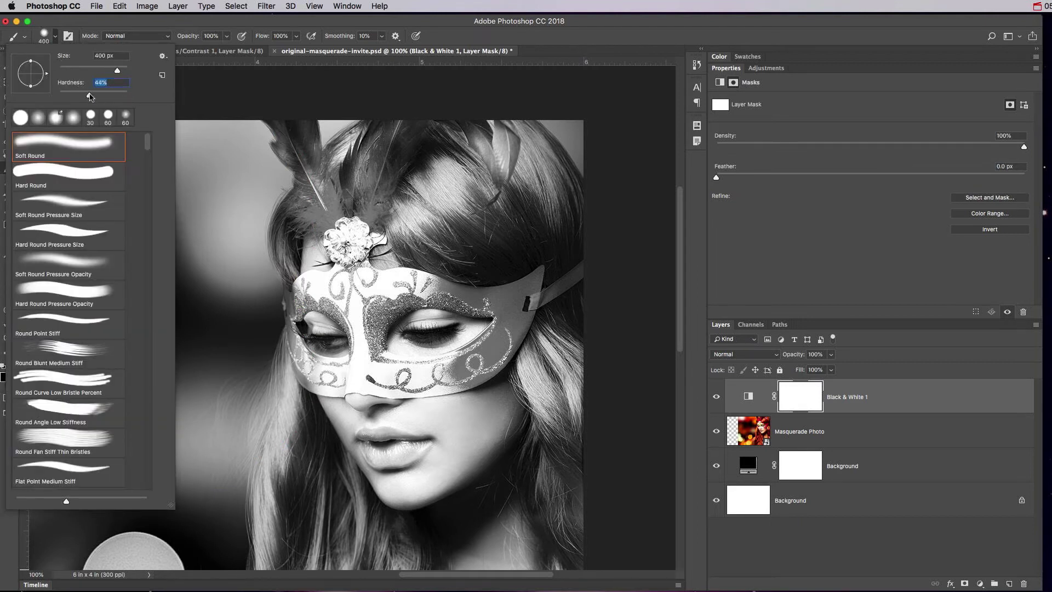
key("Return")
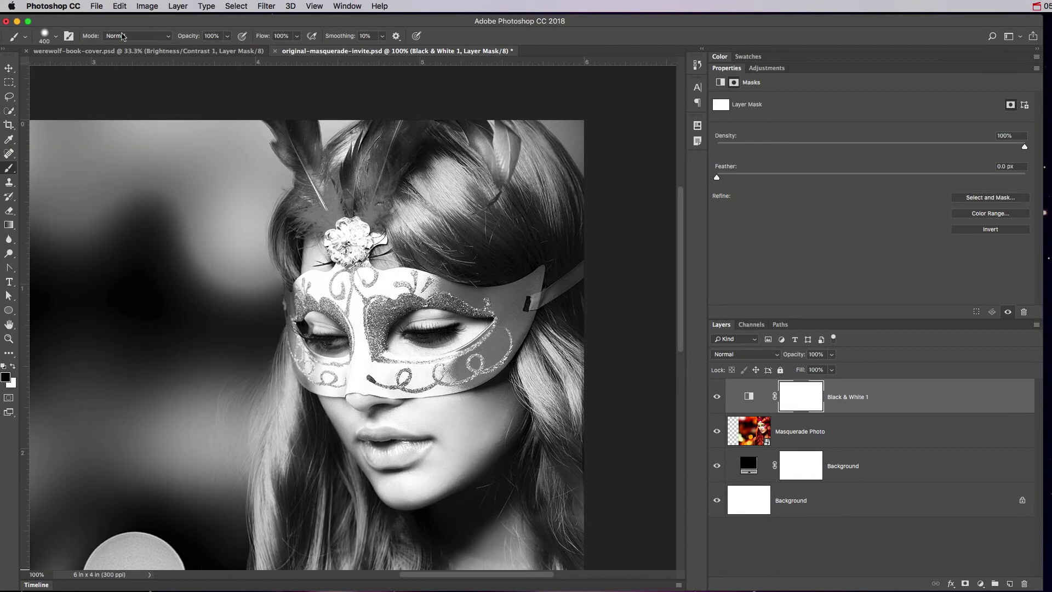
key("bracketleft")
key("bracketleft")
key("bracketleft")
key("bracketleft")
key("bracketleft")
key("bracketleft")
key("bracketleft")
key("bracketleft")
key("bracketleft")
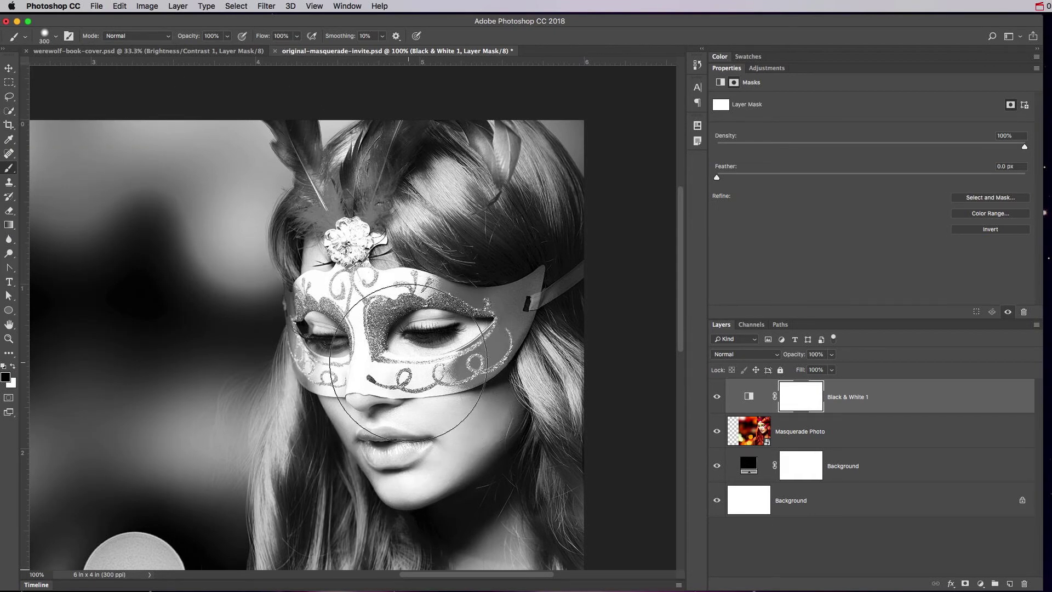
key("bracketleft")
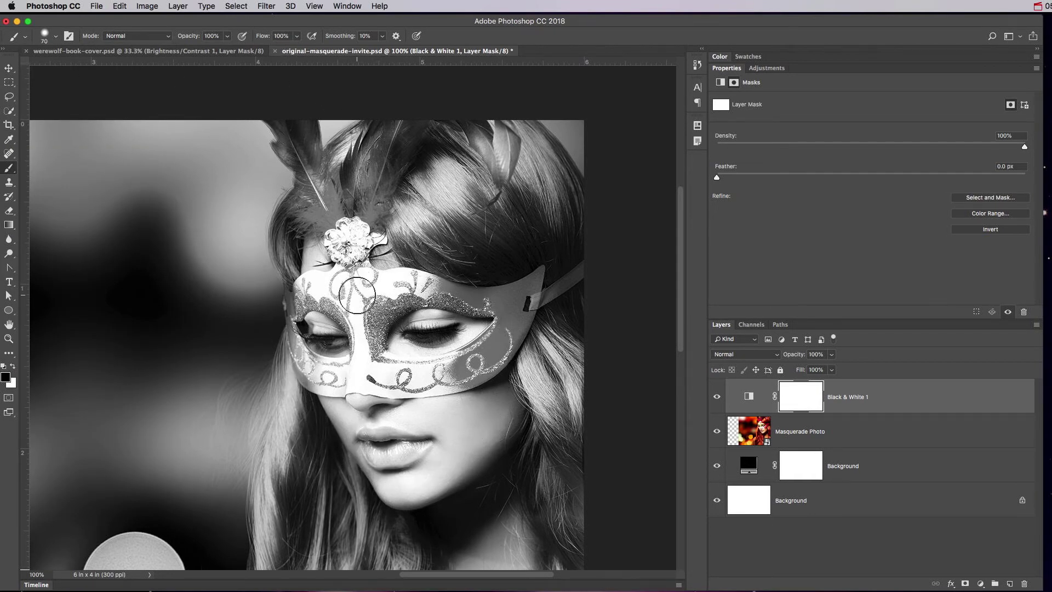
left_click(56, 37)
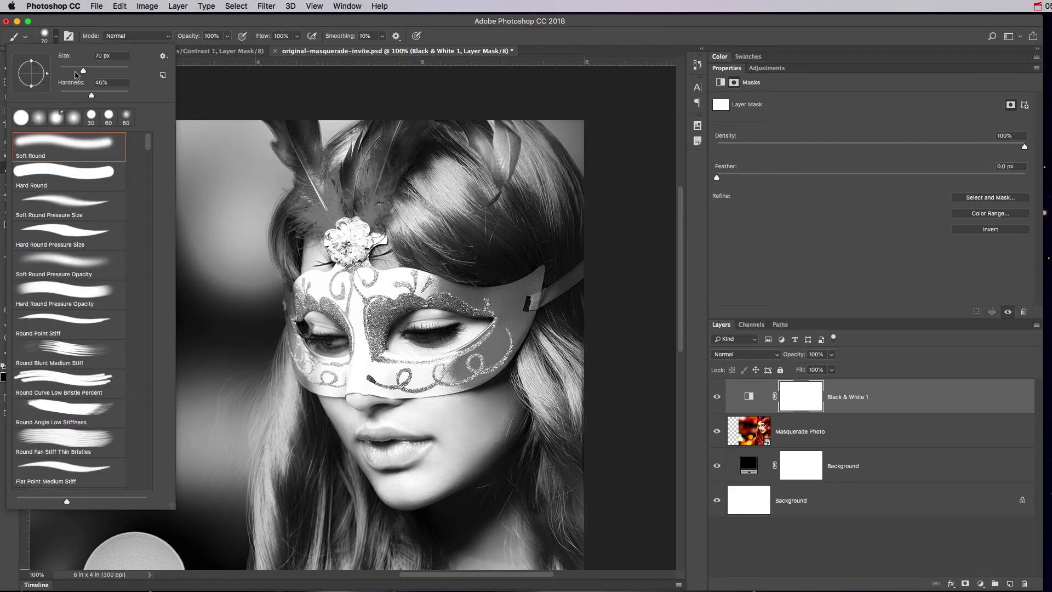
left_click(56, 37)
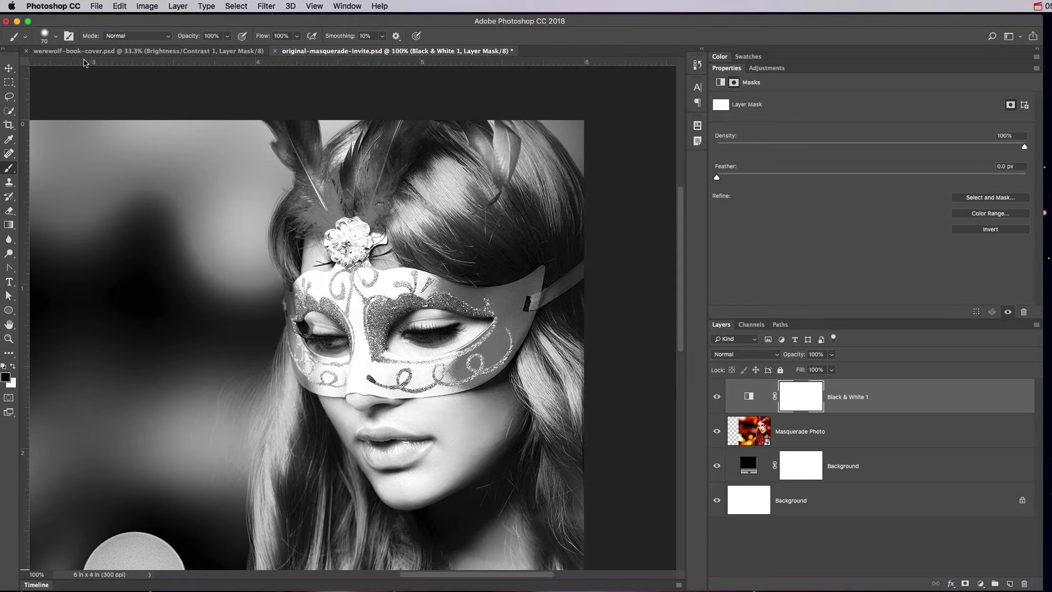
- Paint black on the Black & White mask over the woman's masquerade mask, strap, flower jewel and feathers to reveal their color
mouse_move(367, 315)
left_mouse_down()
mouse_move(368, 343)
mouse_move(381, 293)
mouse_move(399, 288)
mouse_move(515, 303)
mouse_move(528, 291)
mouse_move(487, 362)
mouse_move(440, 378)
mouse_move(380, 384)
mouse_move(381, 369)
mouse_move(364, 363)
mouse_move(455, 365)
mouse_move(525, 338)
mouse_move(569, 276)
mouse_move(534, 293)
left_mouse_up()
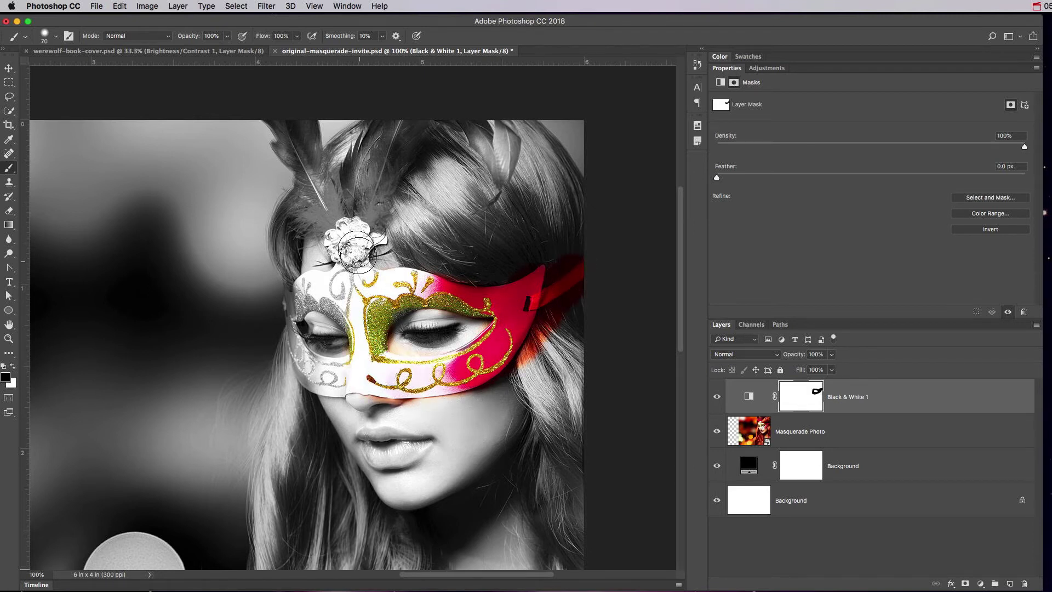
mouse_move(355, 255)
left_mouse_down()
mouse_move(376, 150)
mouse_move(419, 124)
mouse_move(378, 208)
left_mouse_up()
mouse_move(477, 131)
left_mouse_down()
mouse_move(501, 176)
mouse_move(493, 123)
mouse_move(464, 126)
mouse_move(450, 161)
mouse_move(495, 147)
mouse_move(445, 171)
left_mouse_up()
mouse_move(308, 149)
left_mouse_down()
mouse_move(282, 128)
mouse_move(312, 138)
mouse_move(316, 227)
mouse_move(333, 232)
mouse_move(333, 214)
mouse_move(348, 278)
mouse_move(330, 304)
mouse_move(298, 295)
mouse_move(296, 348)
mouse_move(325, 380)
mouse_move(349, 369)
mouse_move(358, 383)
mouse_move(378, 377)
mouse_move(348, 360)
mouse_move(345, 304)
mouse_move(364, 347)
mouse_move(384, 309)
mouse_move(357, 275)
mouse_move(346, 234)
mouse_move(345, 262)
mouse_move(375, 230)
mouse_move(362, 211)
mouse_move(349, 339)
mouse_move(355, 331)
mouse_move(312, 291)
mouse_move(299, 299)
mouse_move(322, 301)
mouse_move(336, 388)
left_mouse_up()
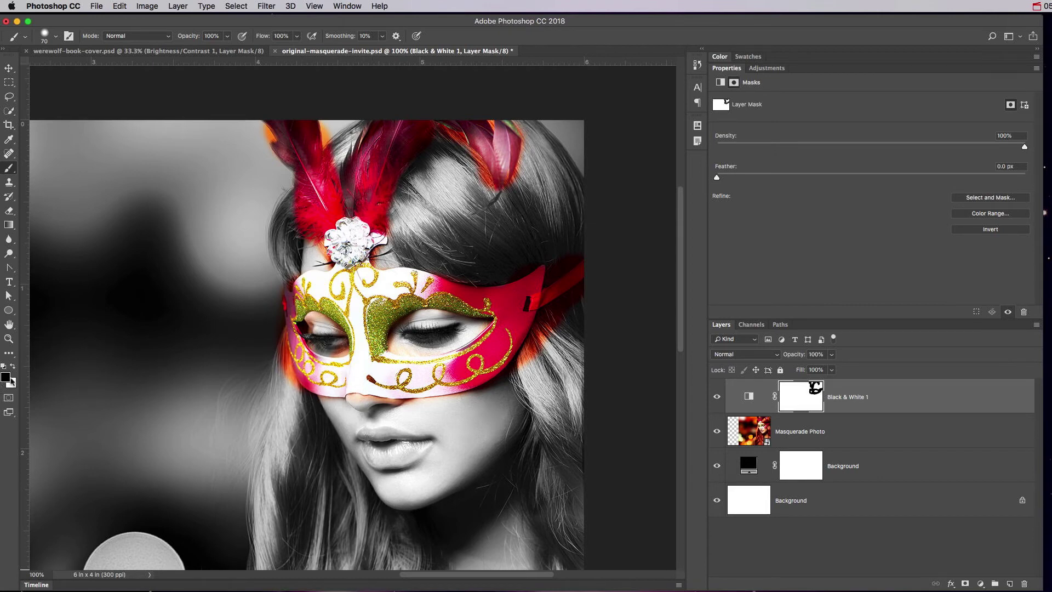
mouse_move(271, 362)
left_mouse_down()
mouse_move(300, 411)
mouse_move(290, 411)
mouse_move(274, 364)
left_mouse_up()
- Paint white with a 40 px brush around the masquerade mask's strap to return the surrounding hair to black and white
left_click(14, 368)
key("bracketleft")
key("bracketleft")
key("bracketleft")
key("x")
mouse_move(530, 343)
left_mouse_down()
mouse_move(526, 377)
mouse_move(545, 322)
mouse_move(590, 276)
mouse_move(580, 249)
mouse_move(554, 272)
mouse_move(575, 258)
mouse_move(568, 312)
left_mouse_up()
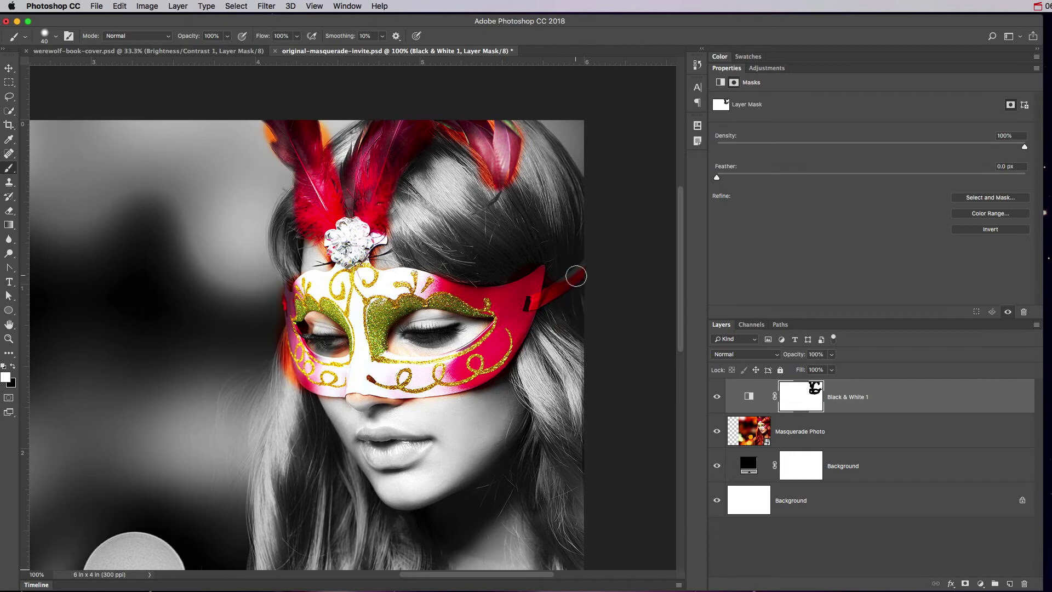
- Clean up the color spill along the strap and the masquerade mask's outer left edge with a 25 px white brush
key("bracketleft")
key("x")
key("x")
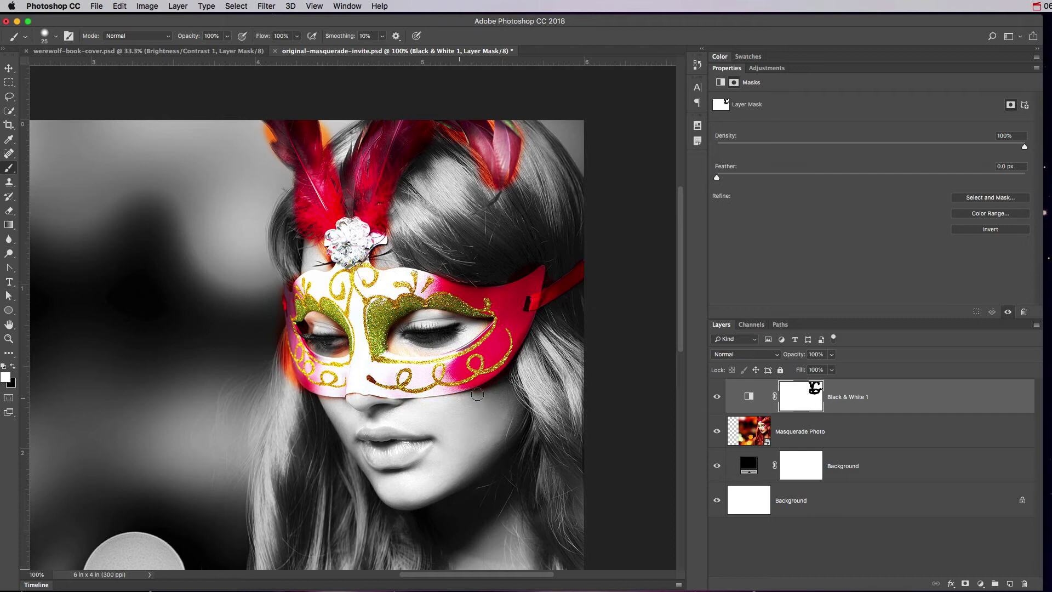
mouse_move(272, 382)
left_mouse_down()
mouse_move(288, 378)
mouse_move(293, 392)
mouse_move(278, 362)
left_mouse_up()
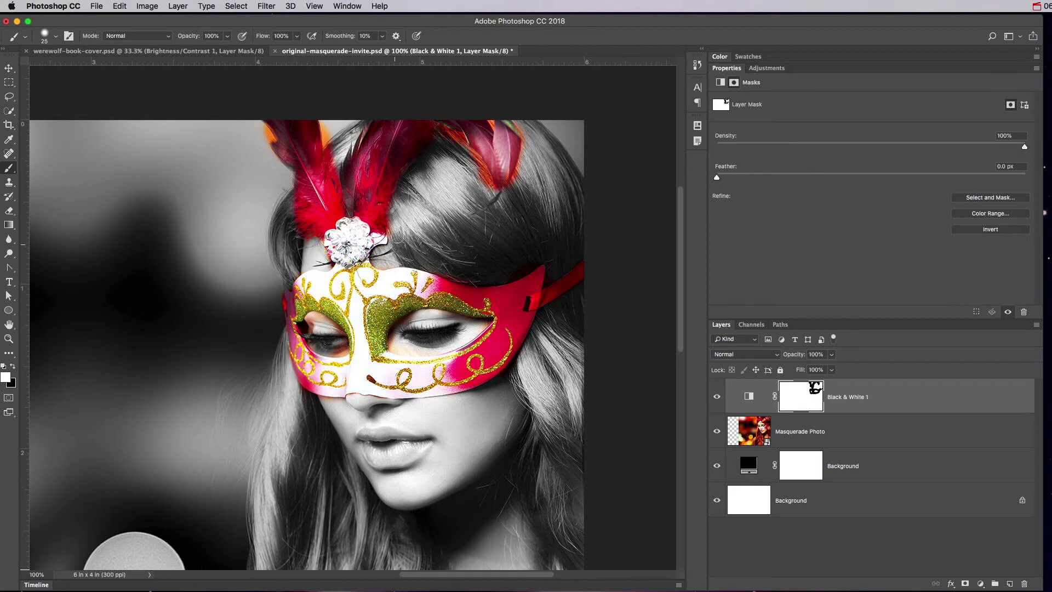
- Paint white around the edges of the feathers to remove the orange color spill, switching between white and black for corrections
mouse_move(314, 131)
left_mouse_down()
mouse_move(324, 138)
mouse_move(324, 124)
left_mouse_up()
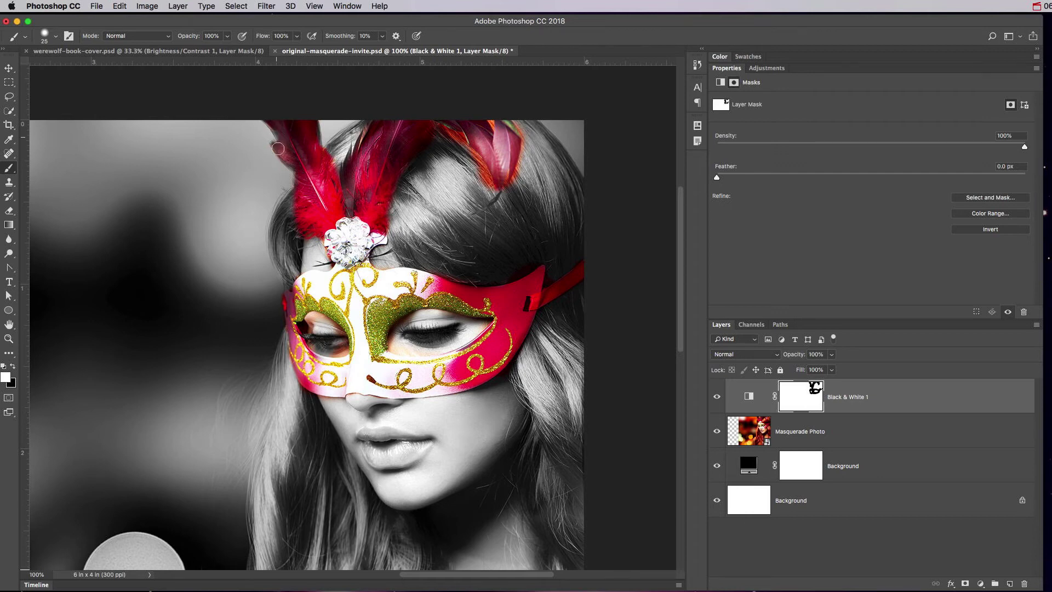
key("x")
key("x")
key("x")
key("x")
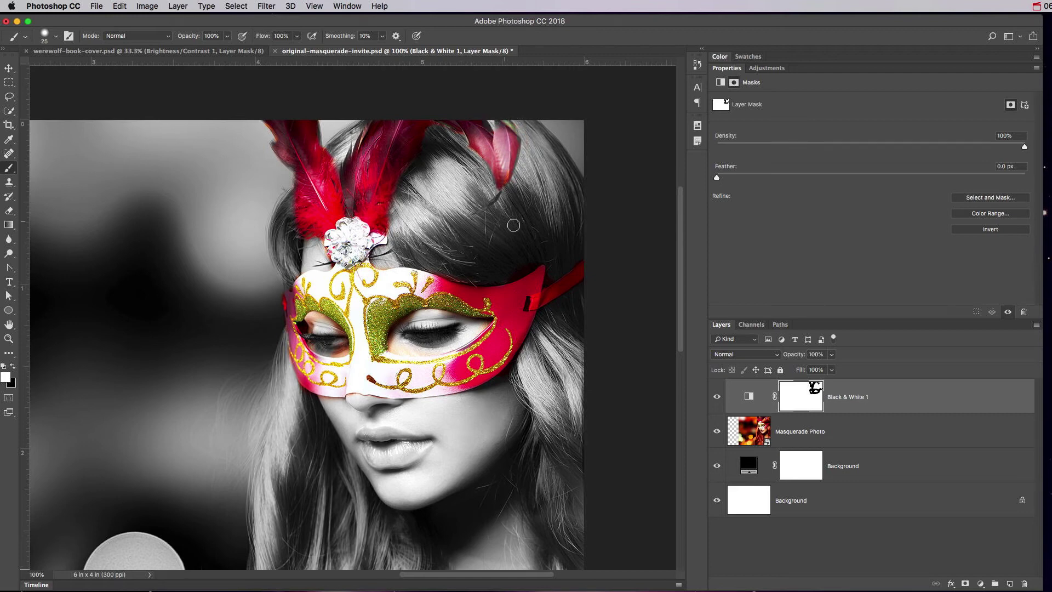
- Paint white along the masquerade mask's upper edge and inside its eye openings to return hair and skin to black and white
mouse_move(446, 271)
left_mouse_down()
mouse_move(500, 272)
mouse_move(478, 274)
mouse_move(504, 294)
left_mouse_up()
key("x")
key("x")
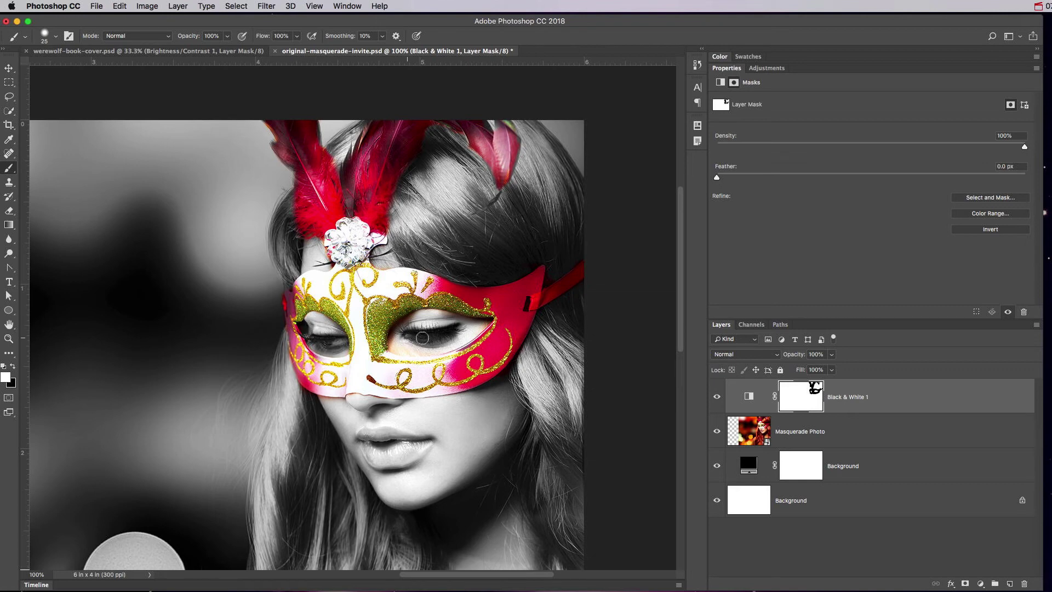
mouse_move(421, 338)
left_mouse_down()
mouse_move(395, 345)
mouse_move(426, 351)
mouse_move(457, 339)
mouse_move(438, 323)
left_mouse_up()
- Add a layer mask to the Masquerade Photo layer
key("super+minus")
key("super+minus")
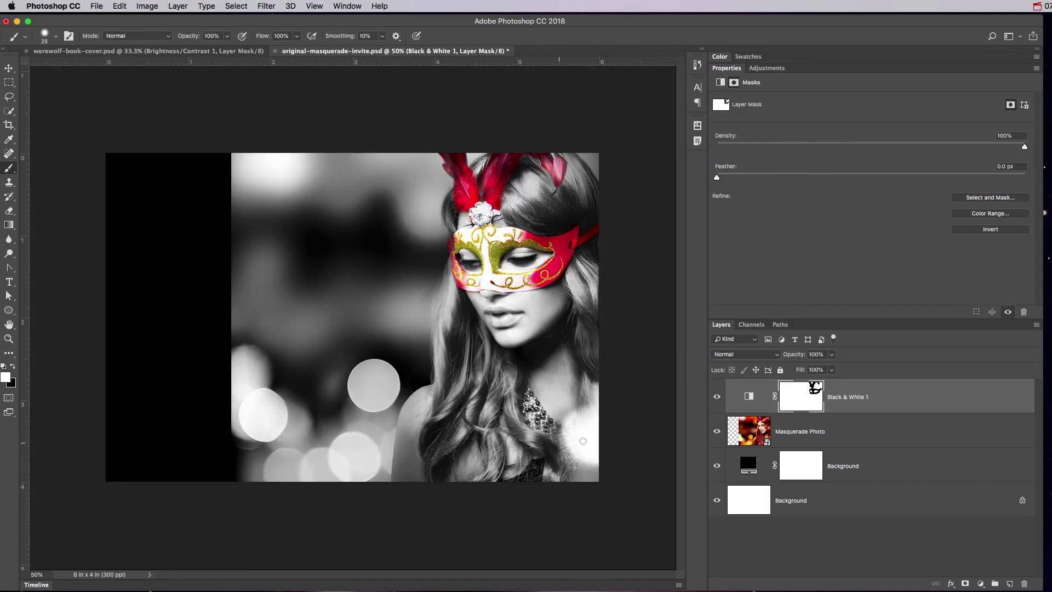
left_click(759, 434)
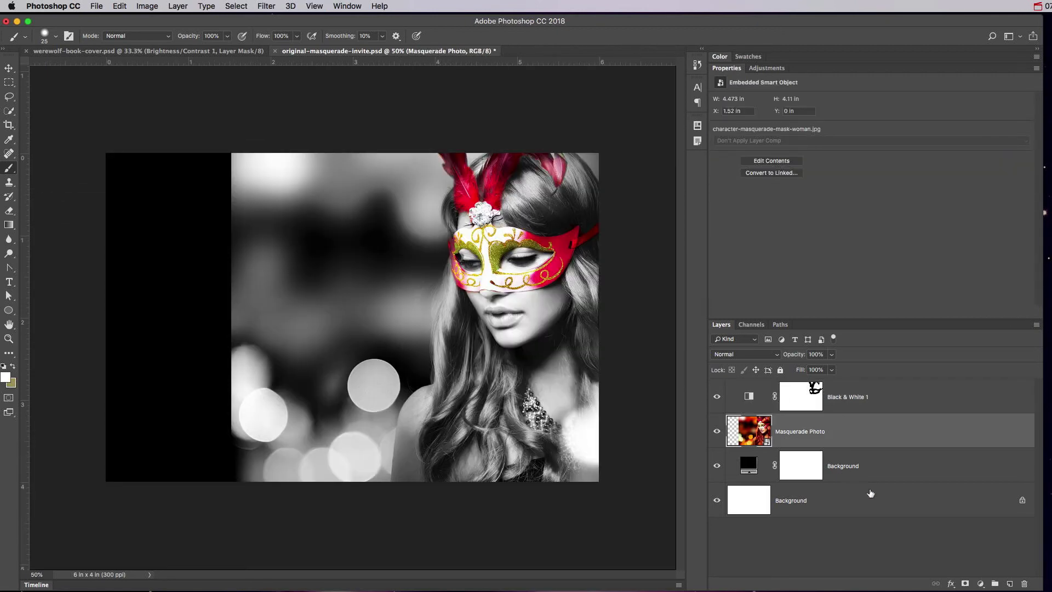
left_click(964, 585)
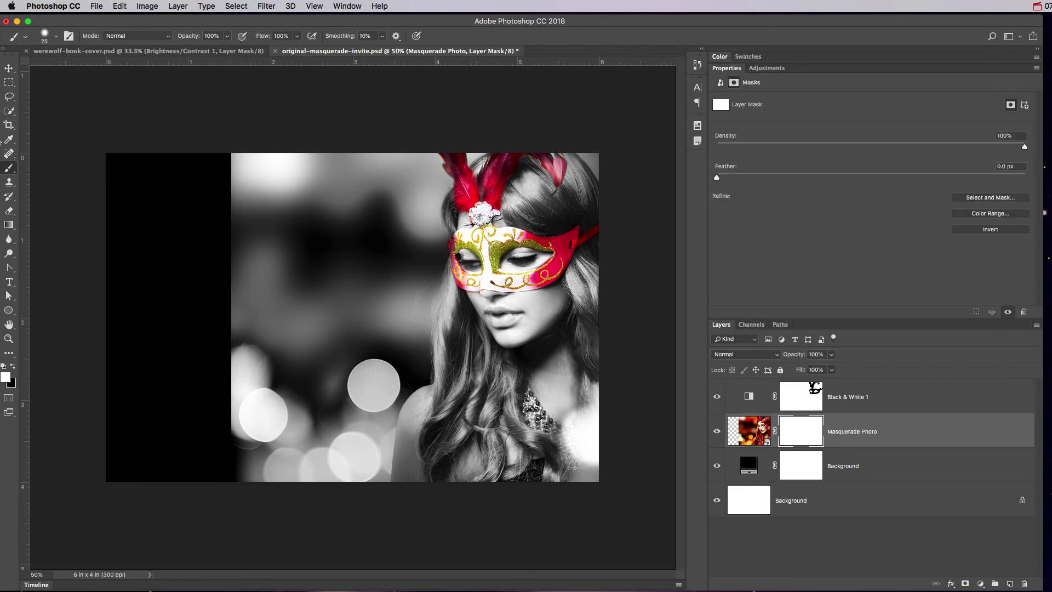
- Set the Gradient tool to the Foreground to Transparent preset with black as the foreground color
left_click(12, 226)
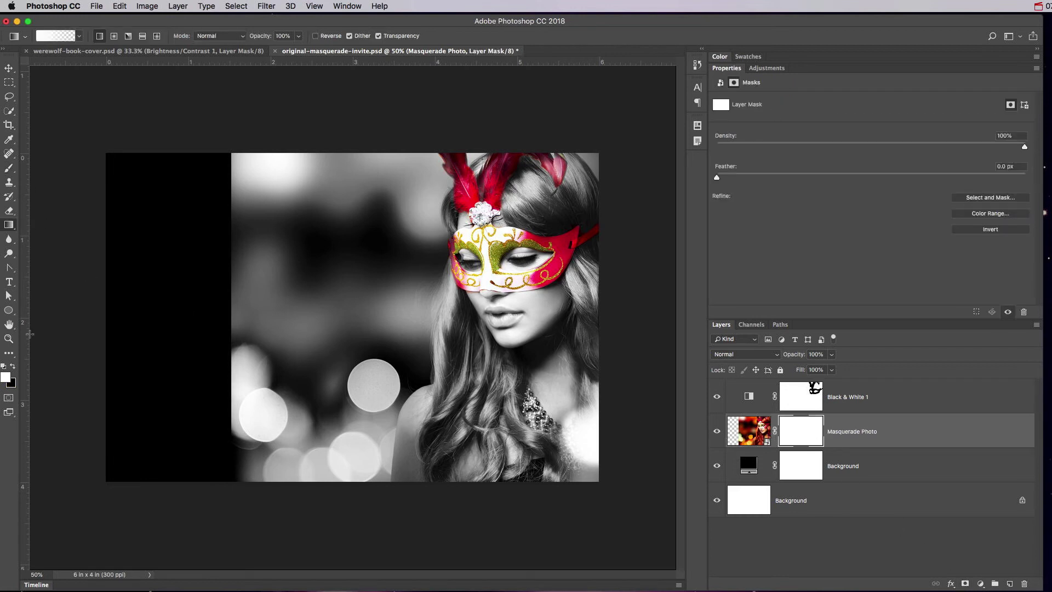
left_click(13, 366)
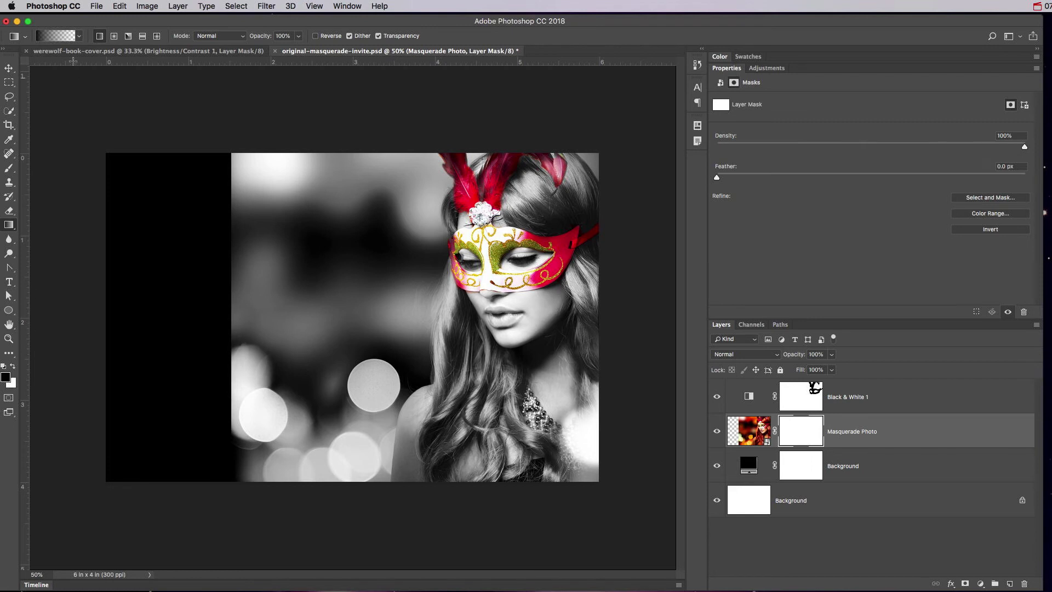
left_click(59, 36)
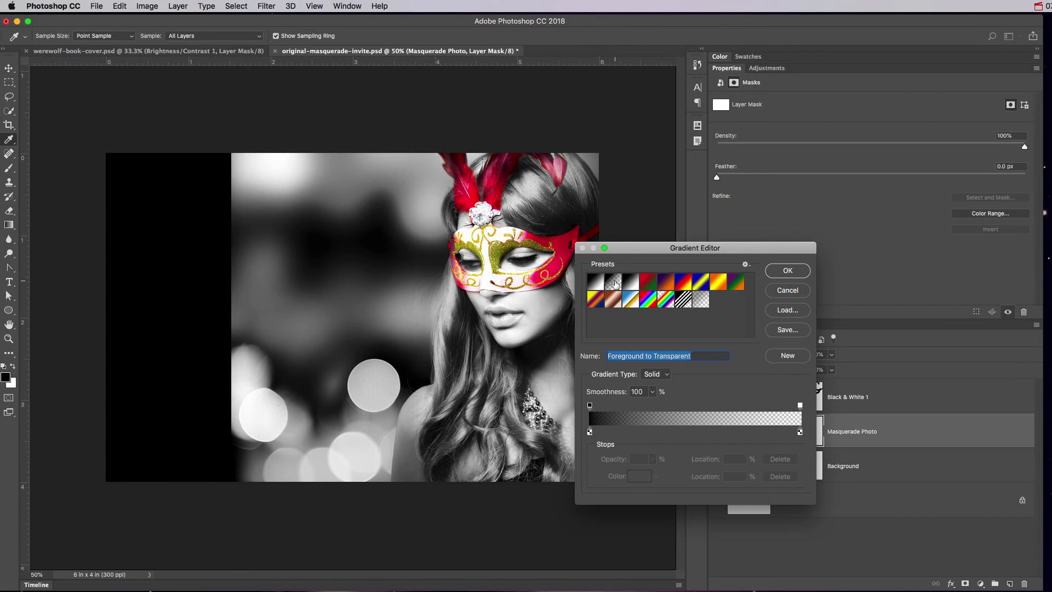
left_click(778, 274)
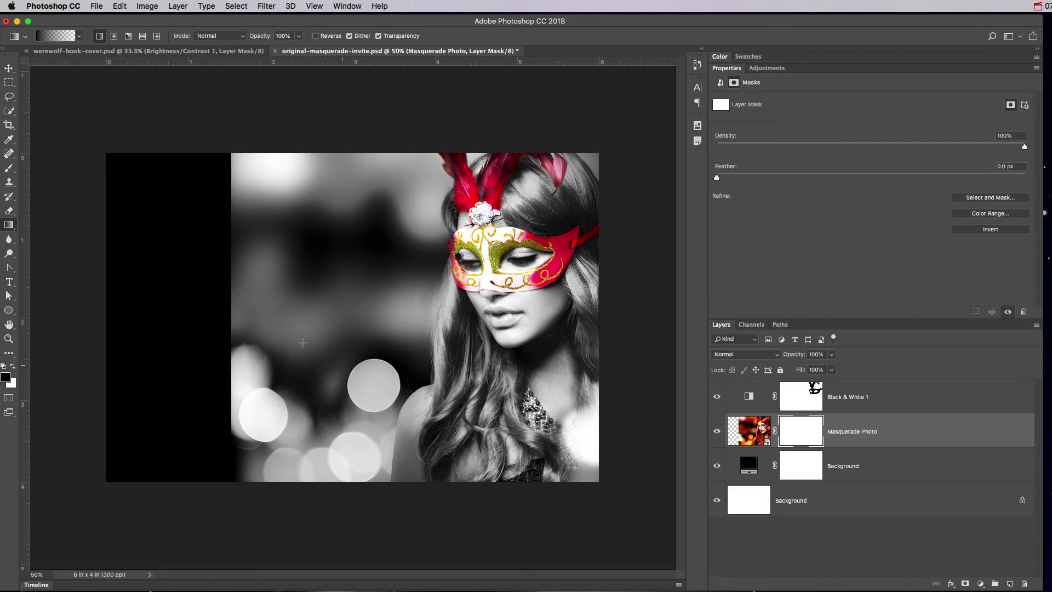
- Undo a trial wide fade on the Masquerade Photo mask and draw a shorter horizontal gradient from about 2.75 in to 4.5 in
left_click_drag(241, 310, 471, 321)
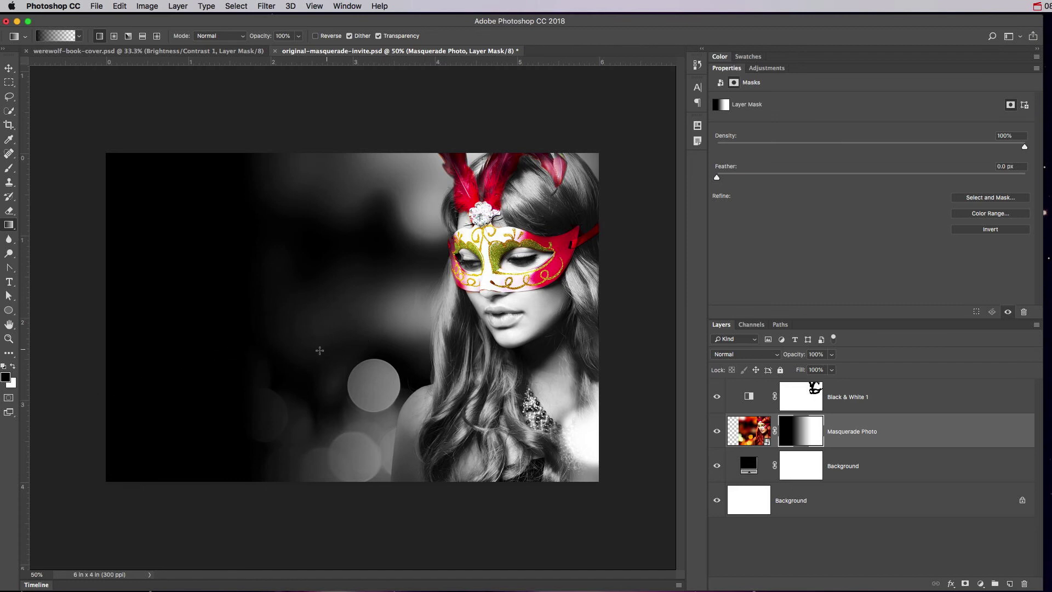
key("super+z")
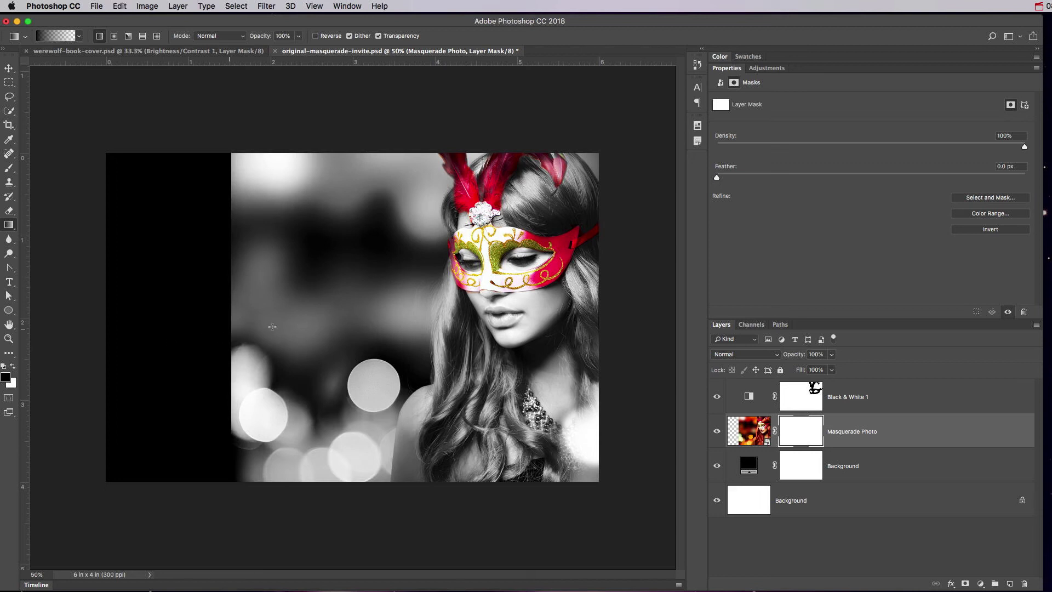
left_click_drag(332, 316, 474, 316)
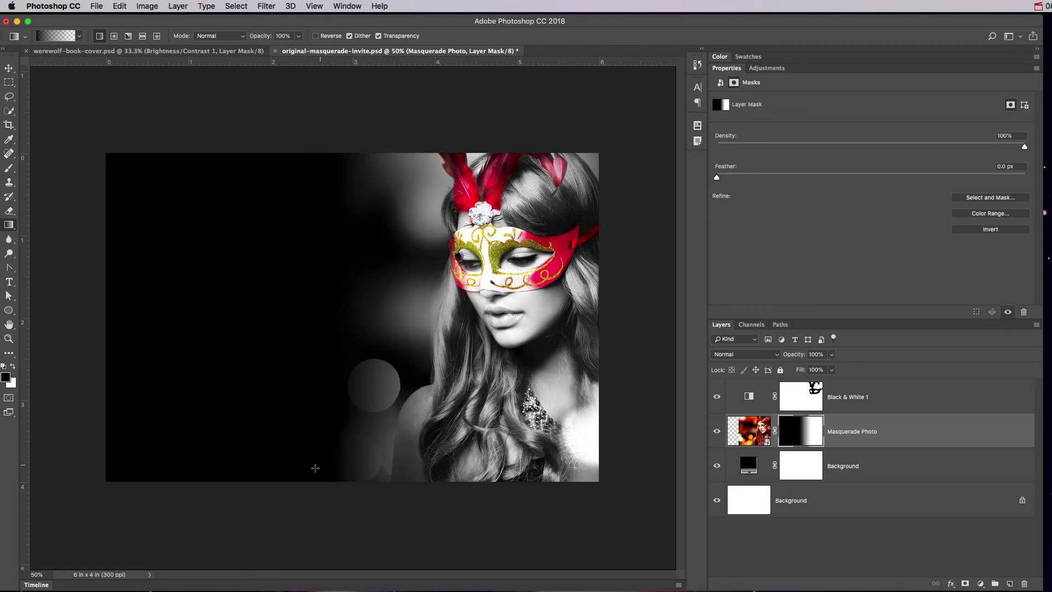
- Undo the horizontal fade and two trial diagonal gradients, and draw a slightly upward-tilted gradient on the Masquerade Photo mask from about 2.6 in to 4.5 in across
key("super+z")
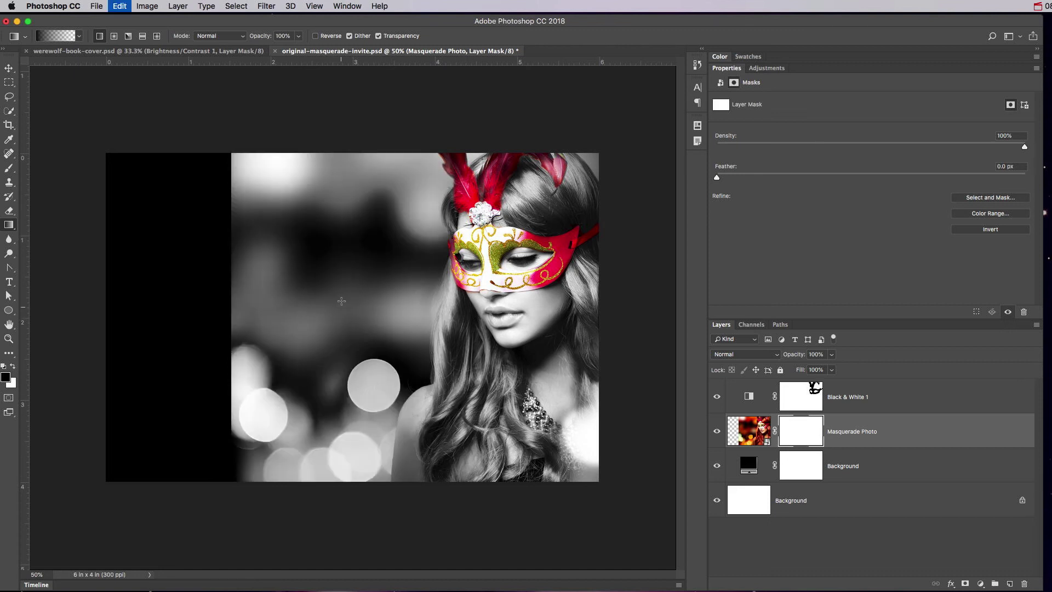
left_click_drag(355, 278, 487, 354)
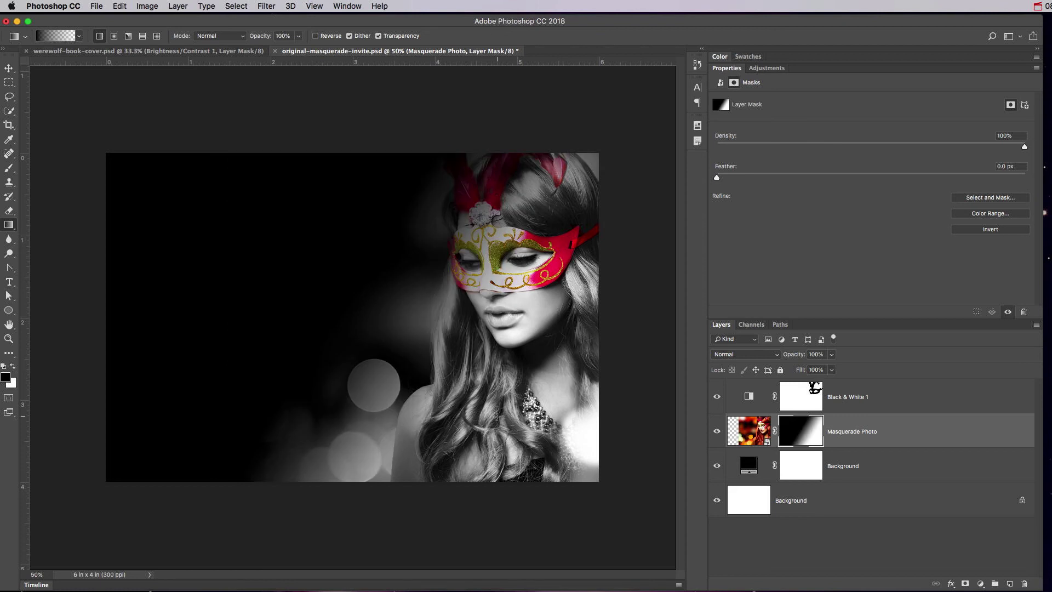
key("super+z")
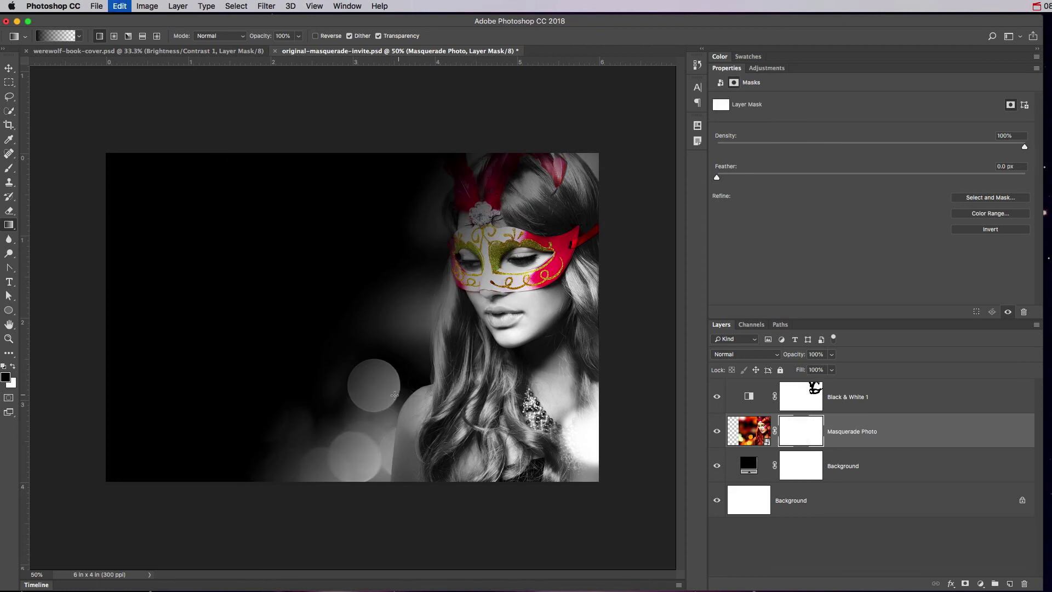
left_click_drag(317, 428, 467, 320)
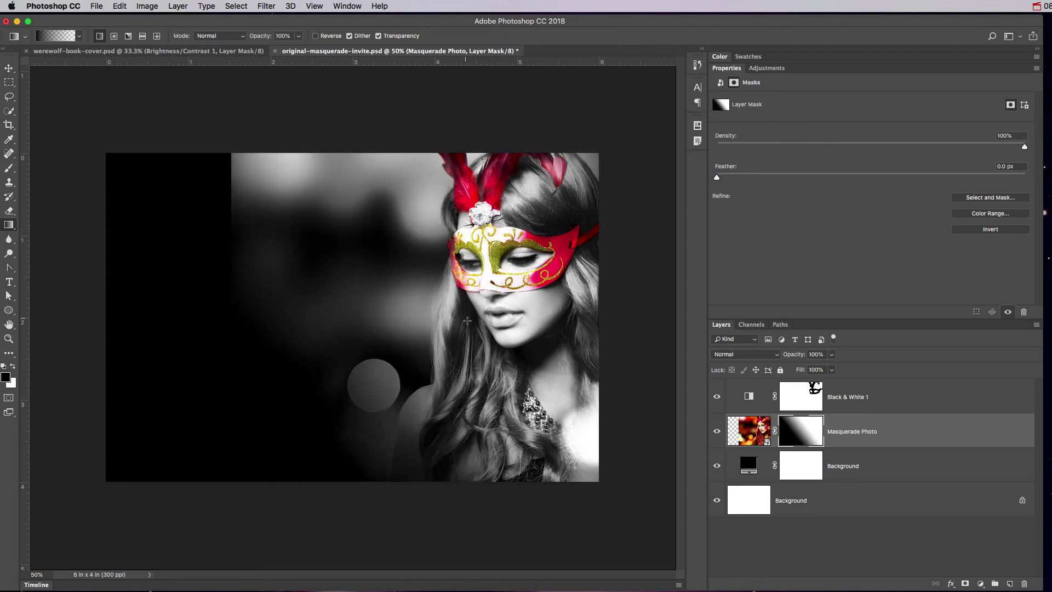
key("super+z")
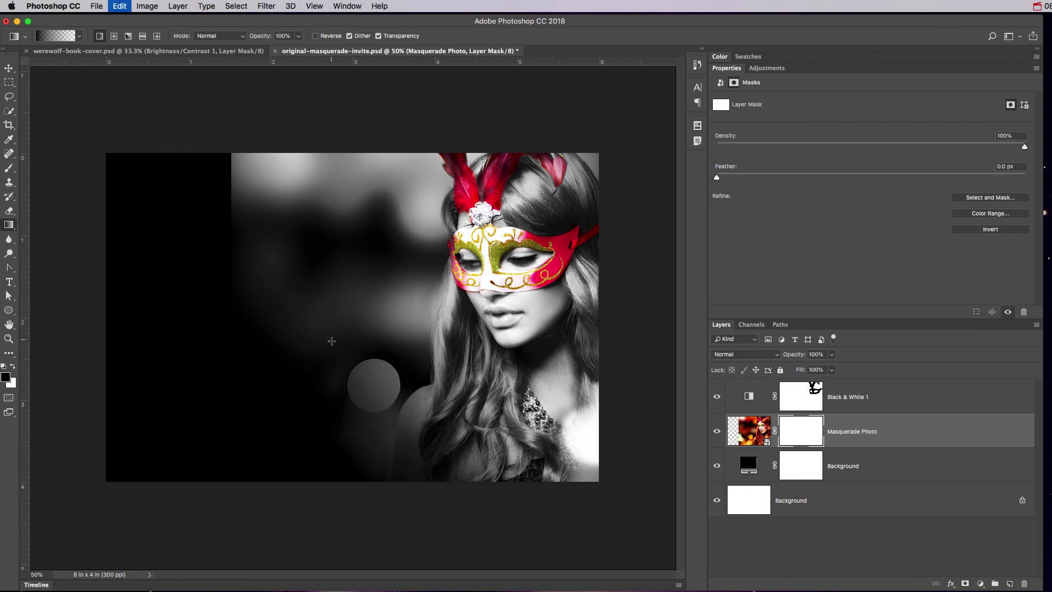
left_click_drag(322, 341, 474, 319)
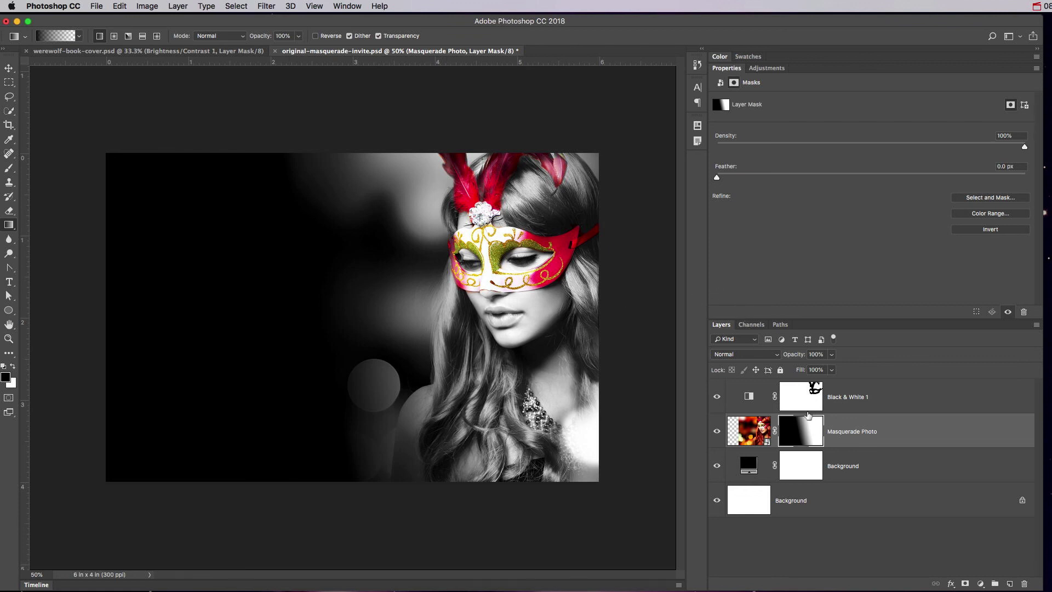
- Add a Hue/Saturation adjustment layer above Black & White 1 and set its Master hue to -84, turning the mask and feathers purple
left_click(759, 398)
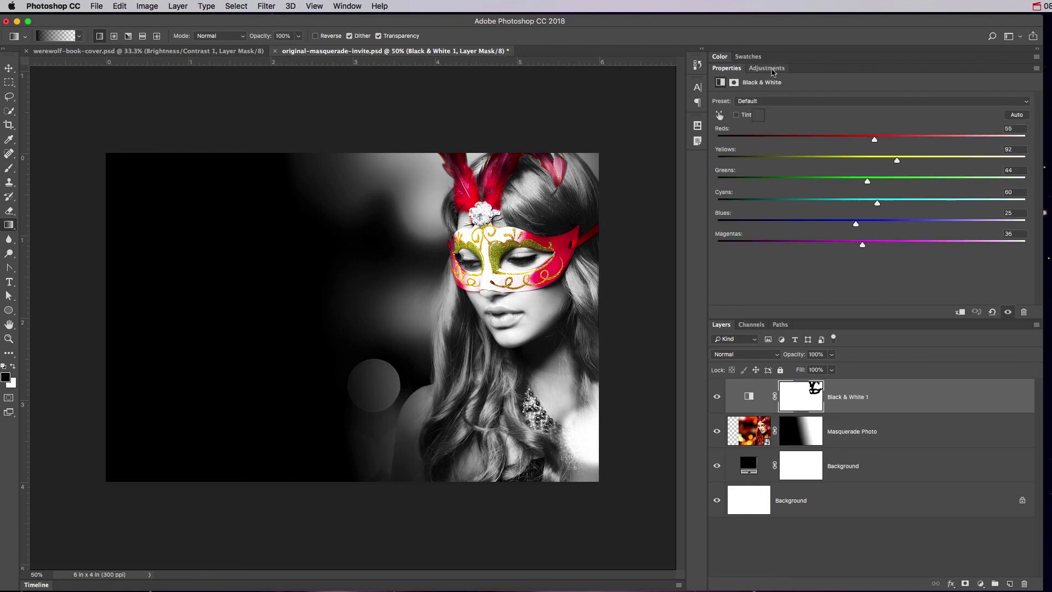
left_click(767, 68)
left_click(732, 104)
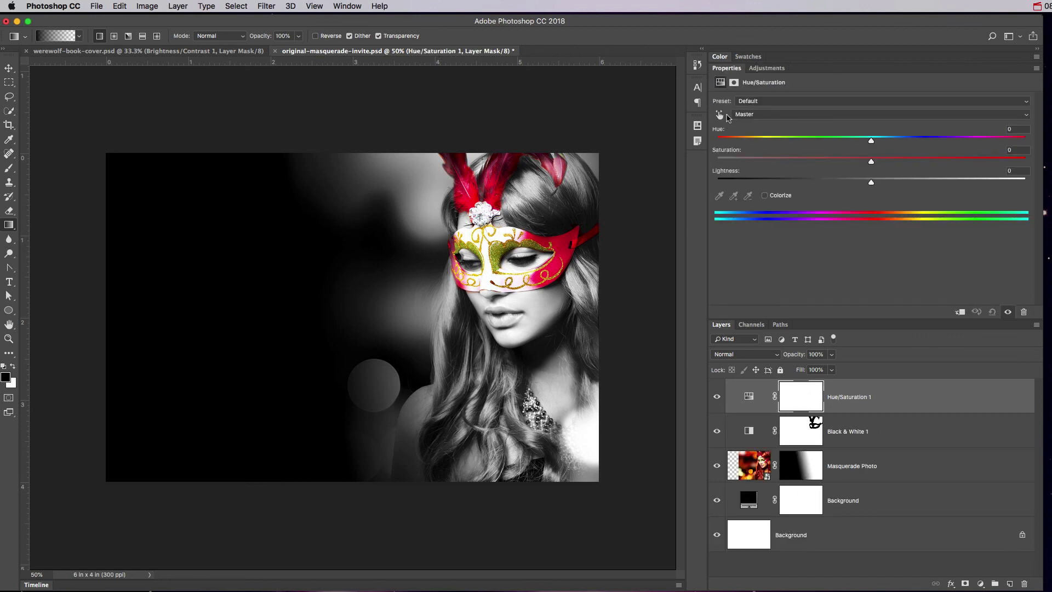
left_click_drag(871, 141, 850, 148)
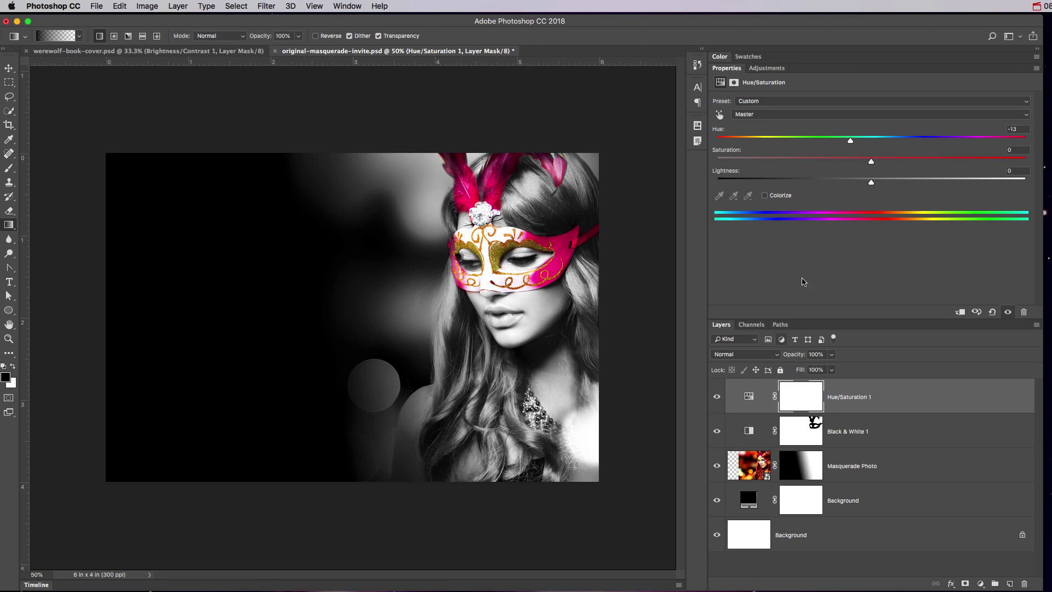
left_click_drag(850, 141, 777, 144)
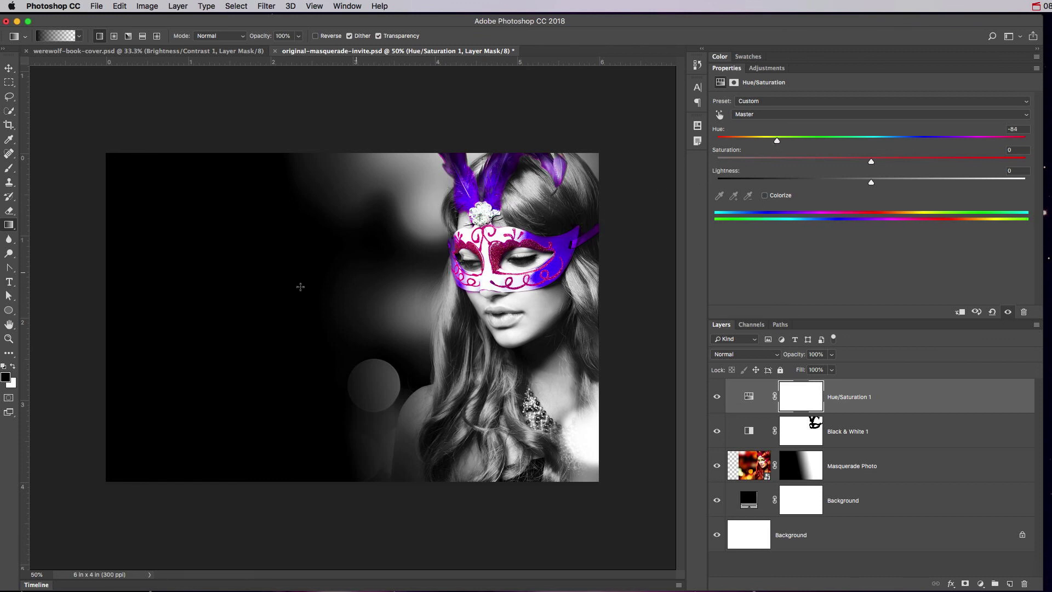